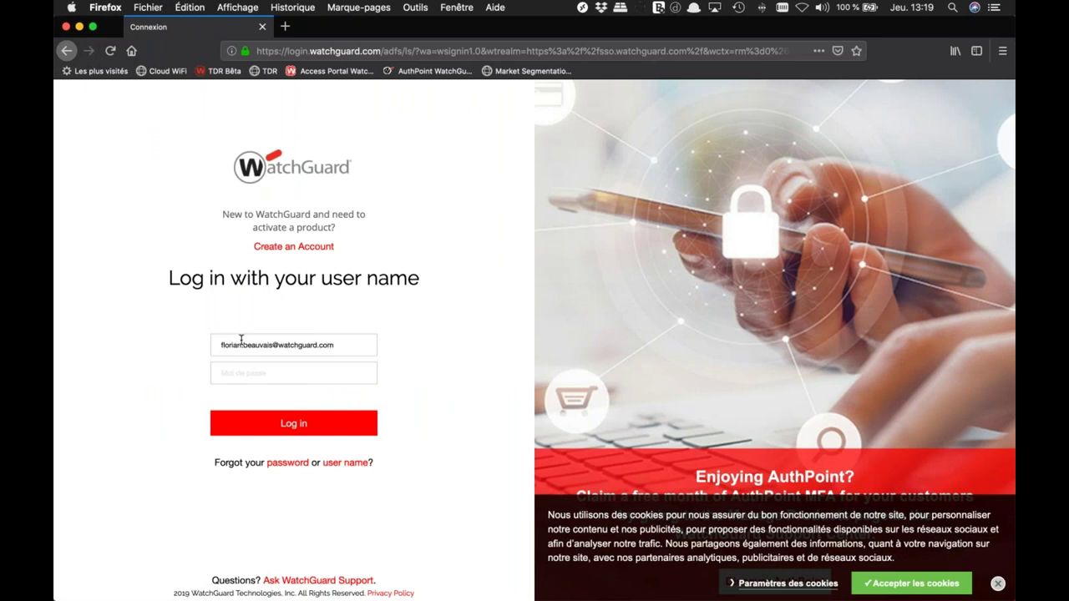
Step: Log in to the WatchGuard portal with the account password and open the Support Center
text(•)
key(Return)
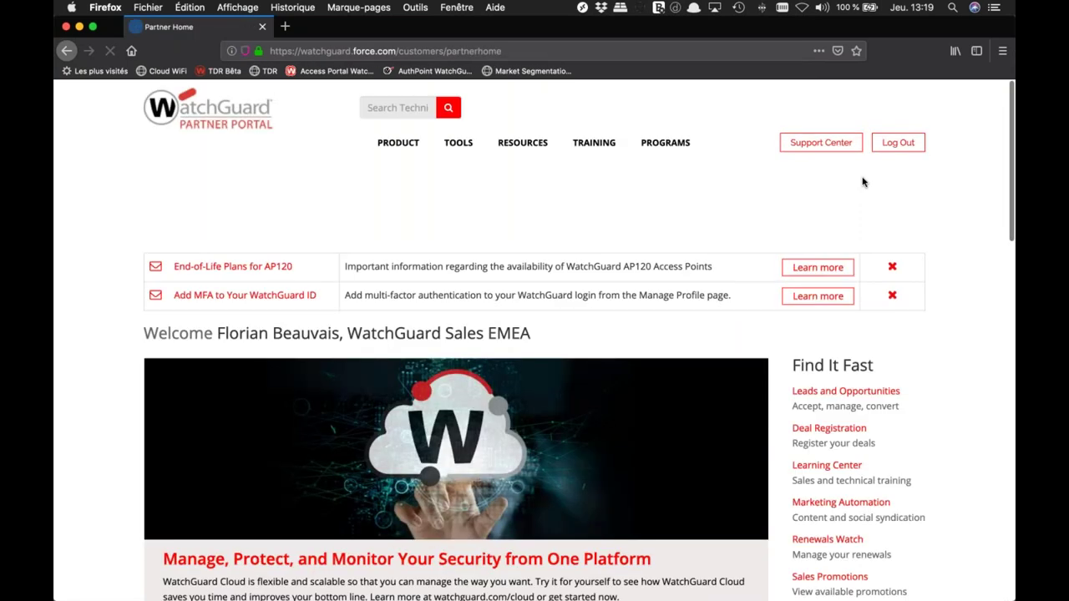
click(828, 144)
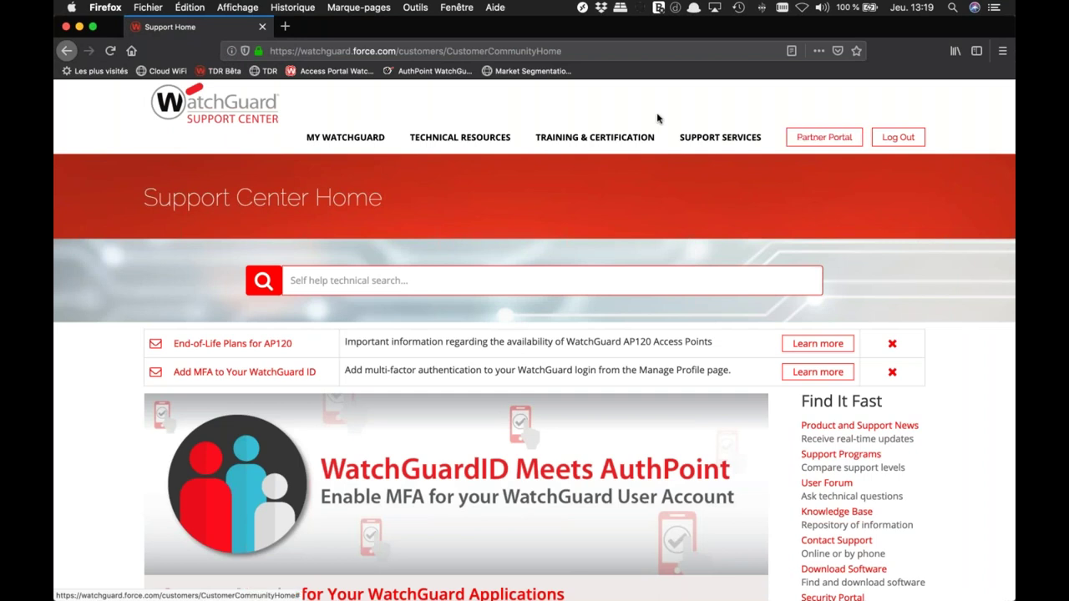
Step: Open Manage Products from the Support Center and search the activated products for FBEA_T15
mouse_move(345, 139)
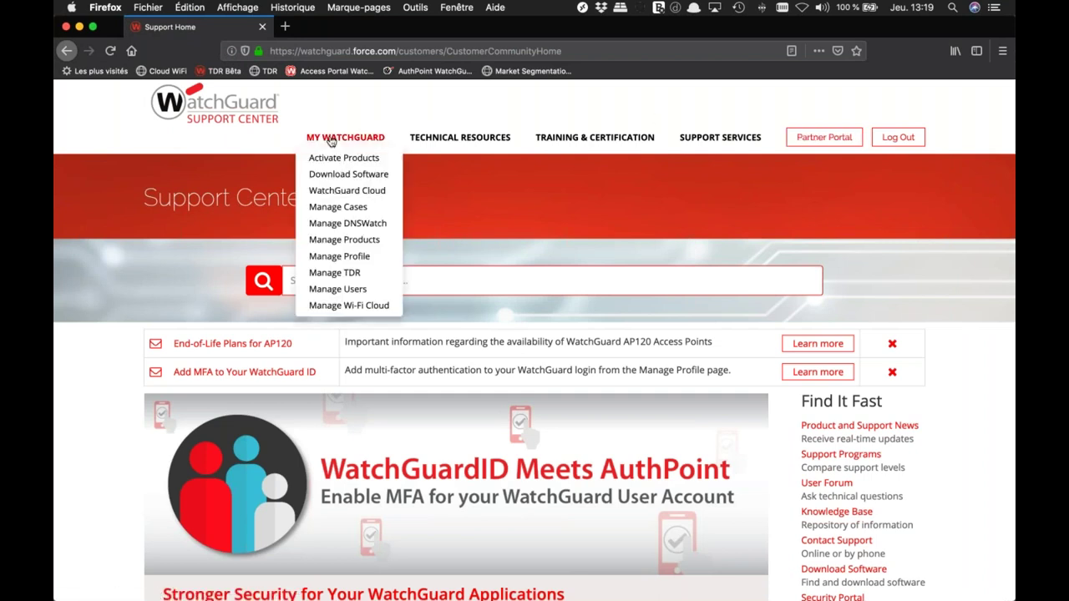
click(336, 240)
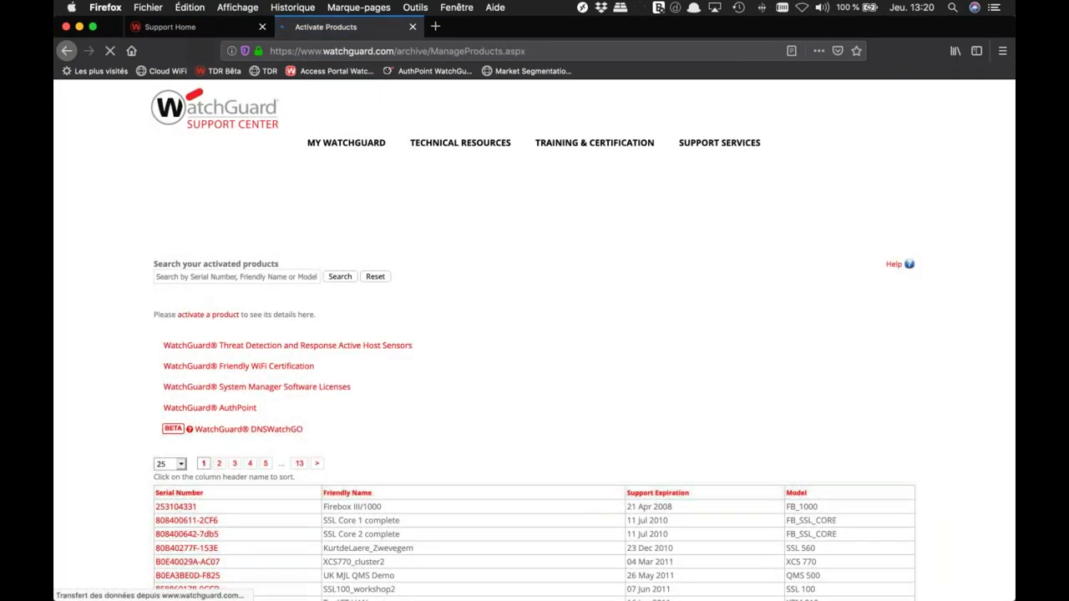
click(238, 277)
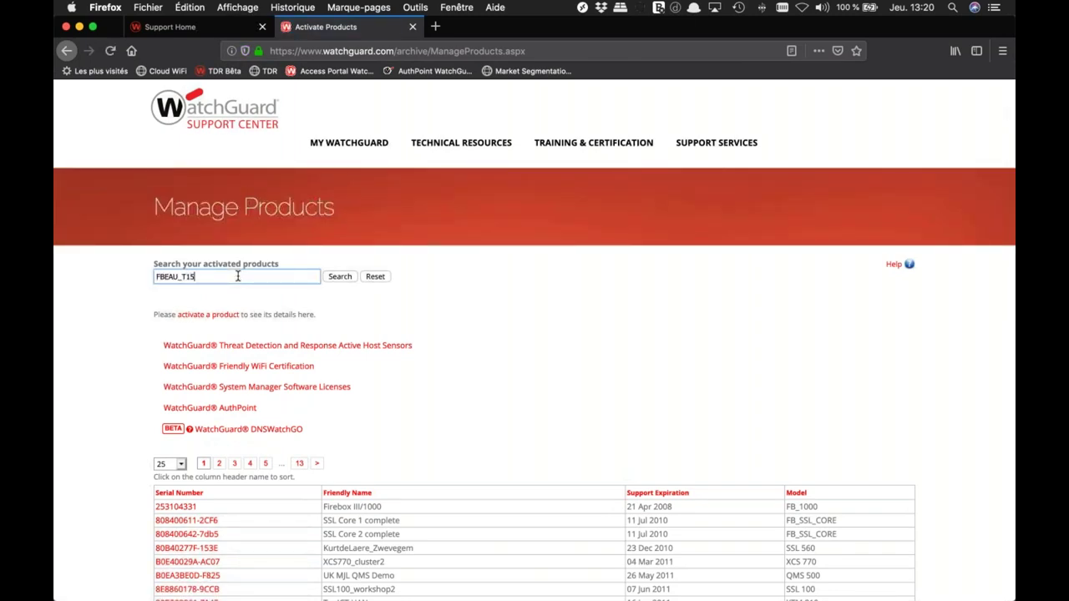
key(BackSpace)
key(Return)
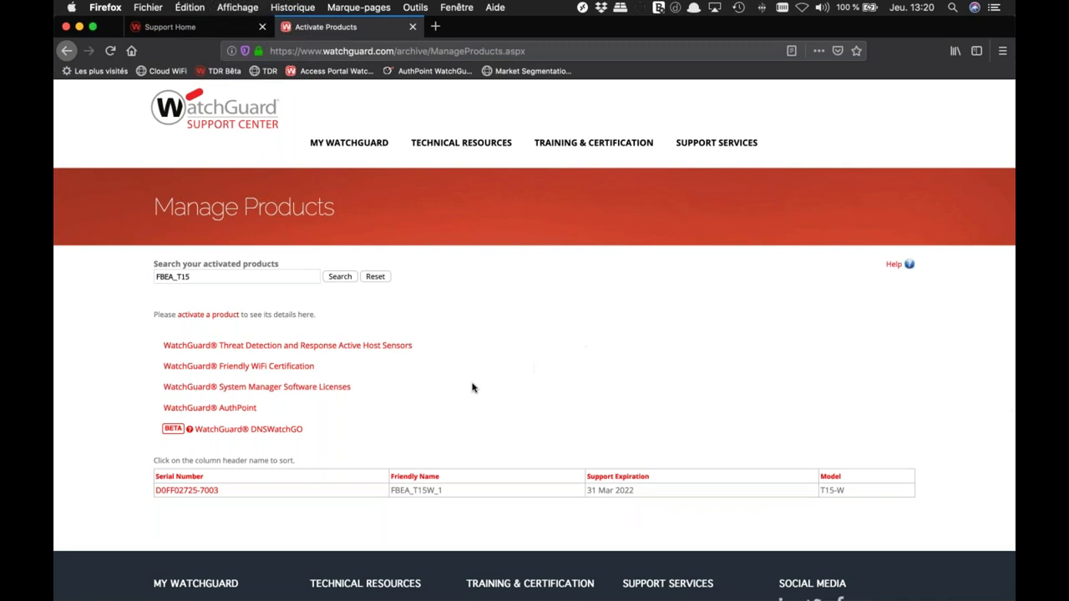
Step: Open the product details of FBEA_T15W_1 and display its feature key
scroll(451, 414, down, 2)
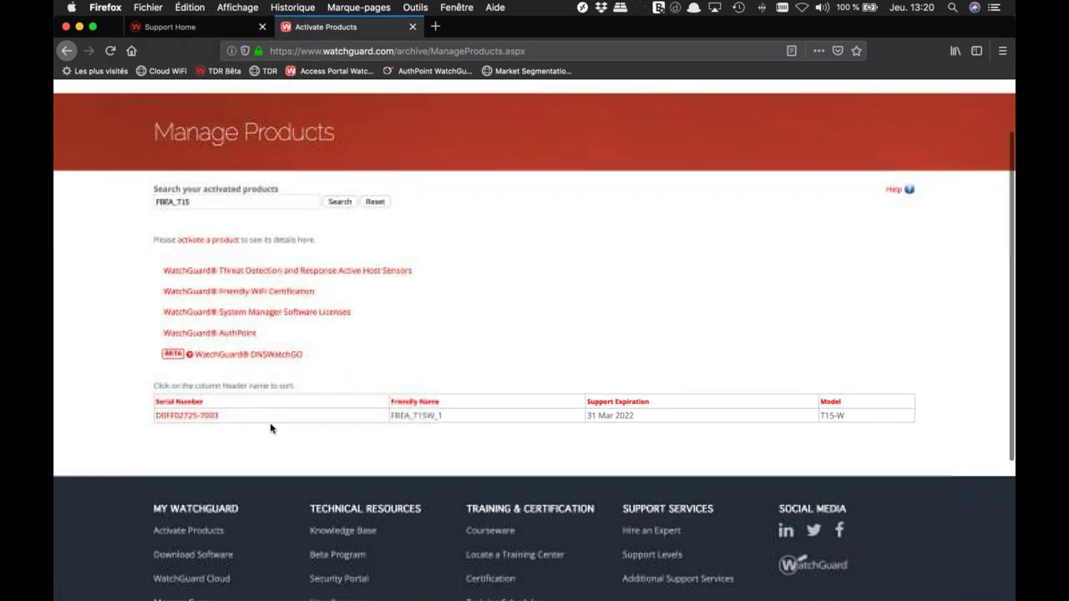
click(207, 417)
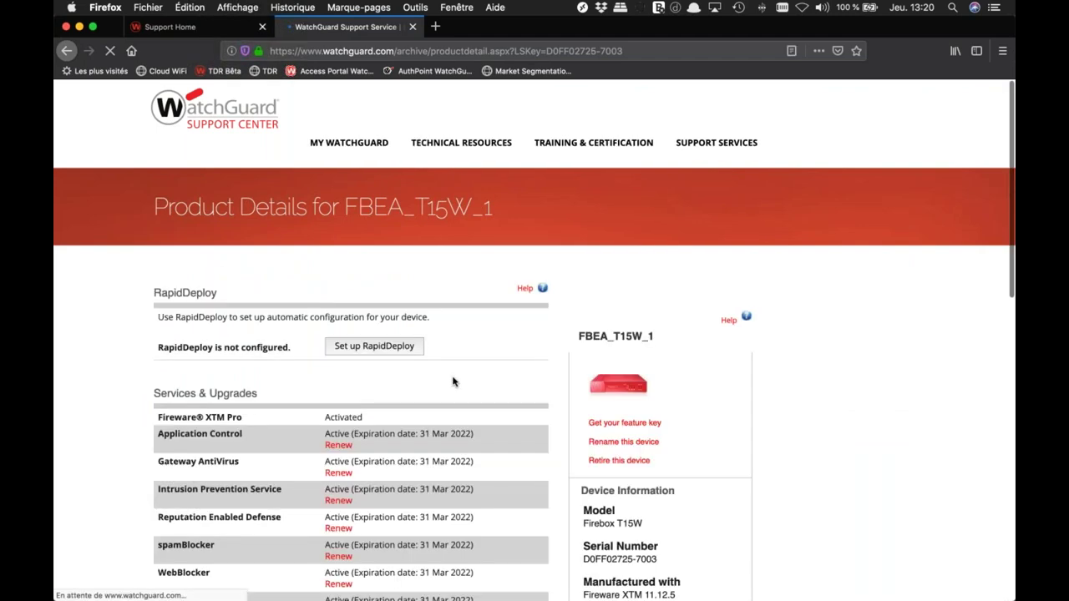
scroll(453, 381, down, 2)
scroll(557, 362, down, 1)
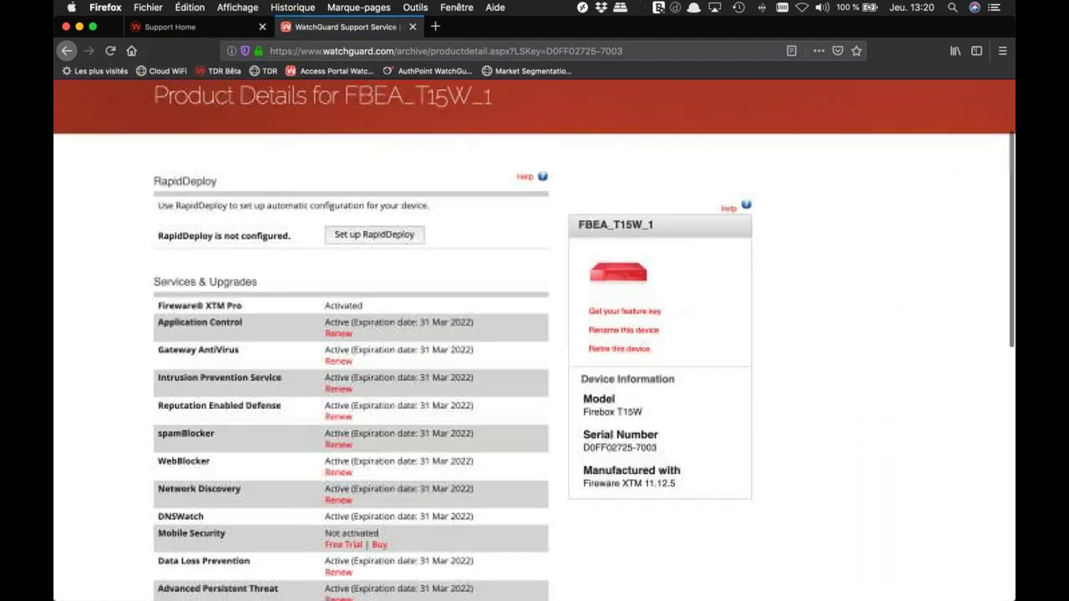
click(617, 314)
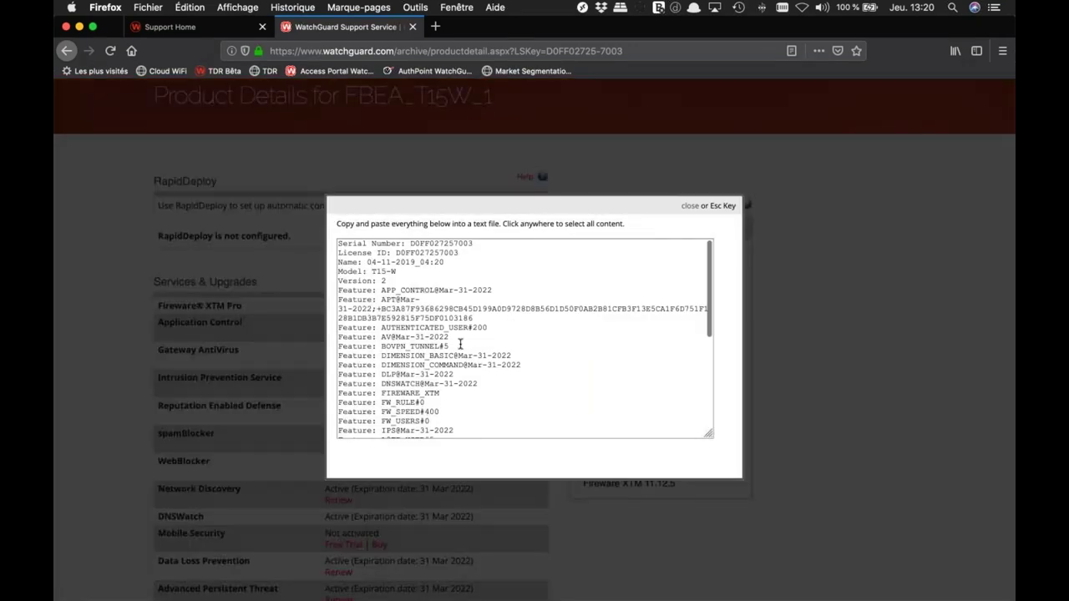
Step: Examine the entries of the device's feature key from its first line to its signature
drag(381, 356, 516, 355)
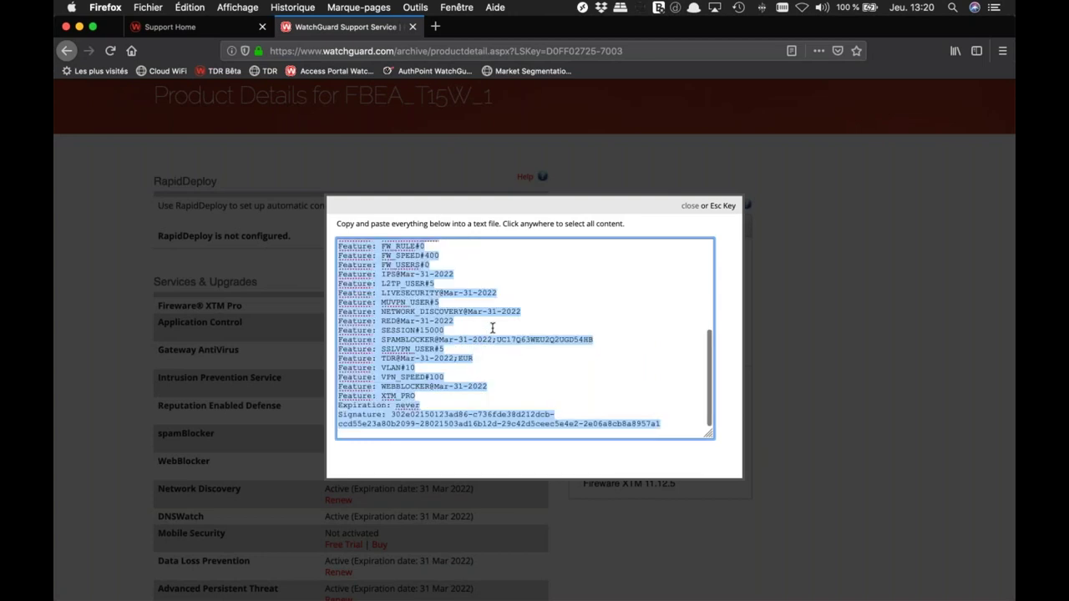
scroll(463, 294, up, 5)
click(456, 292)
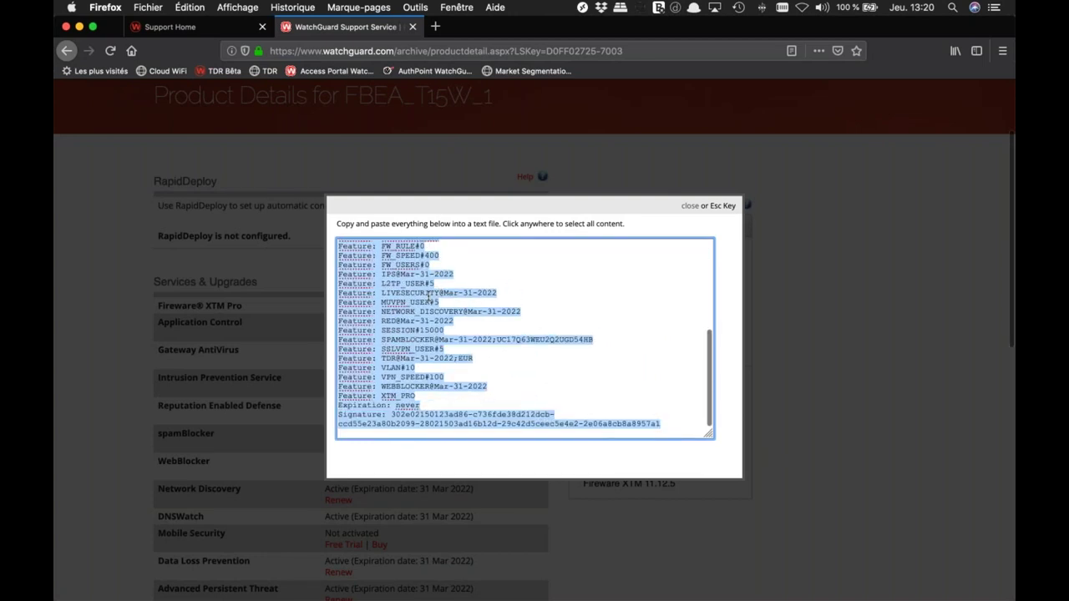
scroll(531, 292, up, 5)
click(491, 310)
scroll(492, 310, up, 10)
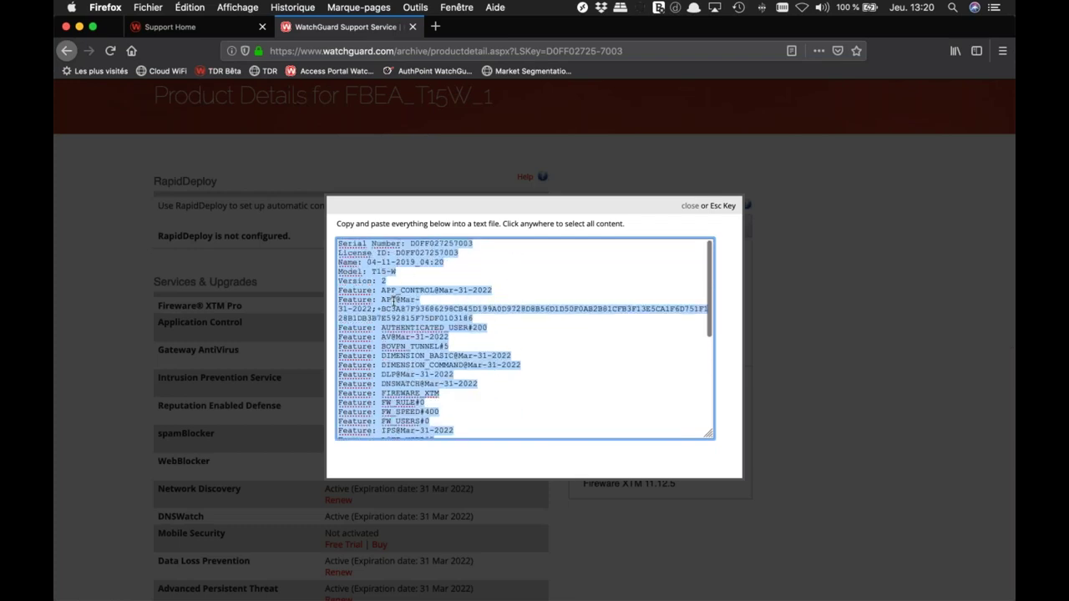
click(479, 357)
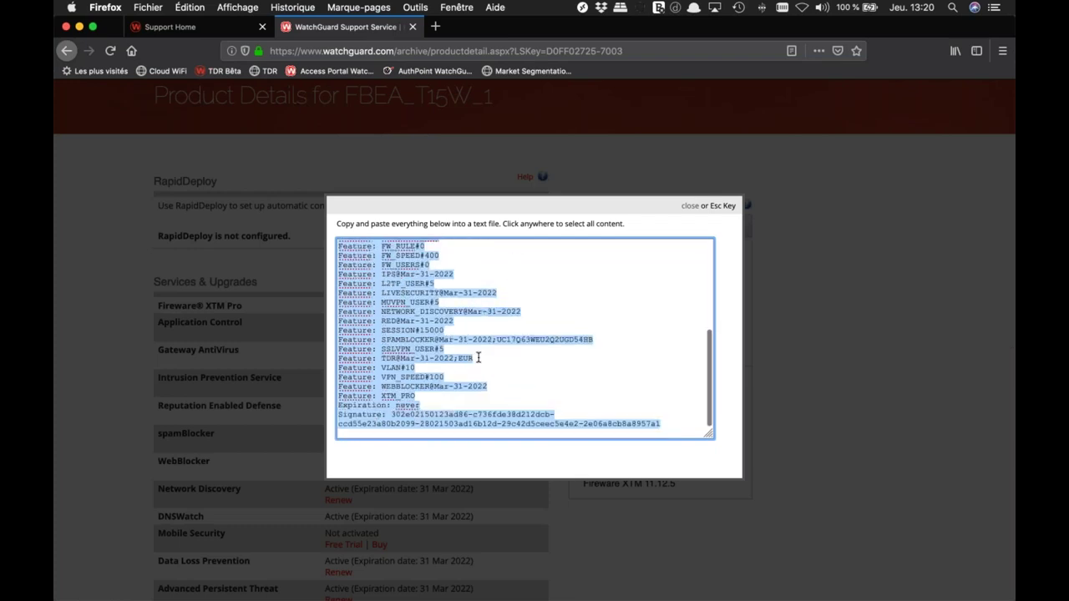
scroll(499, 340, up, 10)
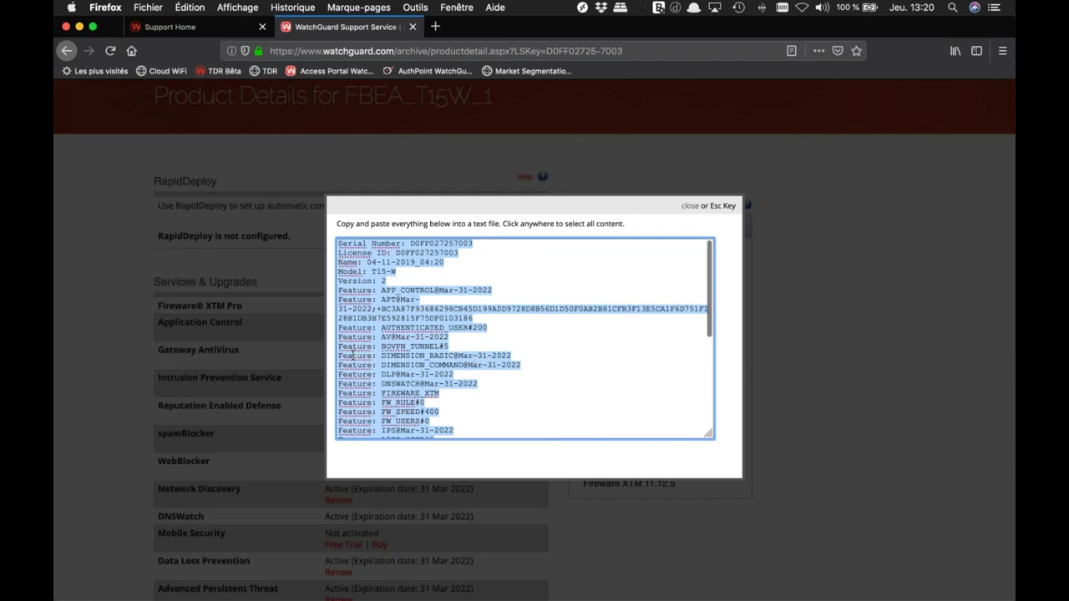
scroll(401, 334, down, 2)
scroll(455, 308, up, 2)
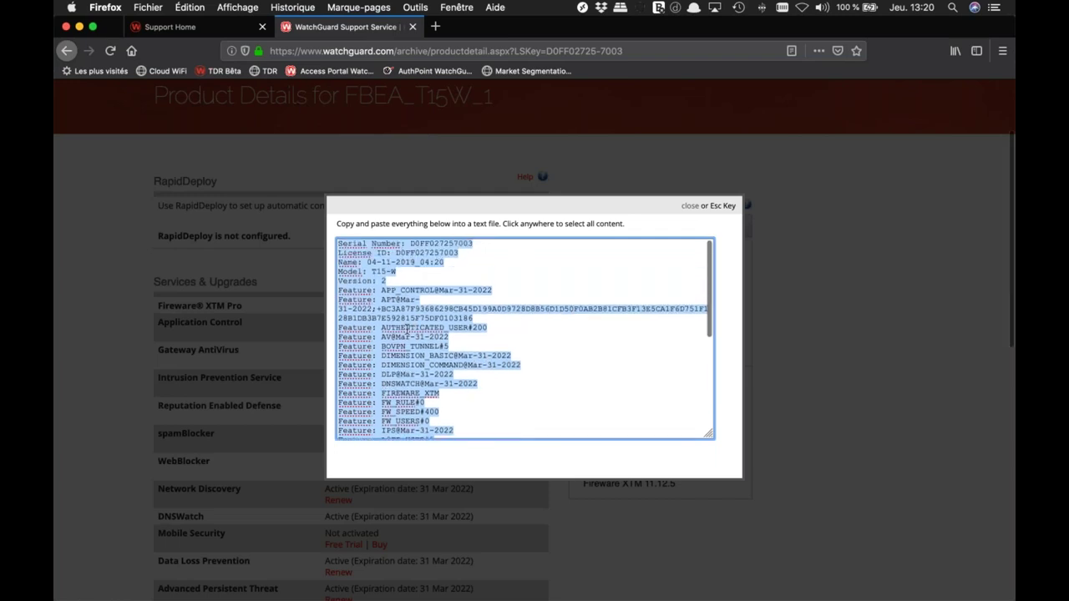
Step: Copy the entire feature key text to the clipboard and close the feature key window
key(super+c)
scroll(400, 327, up, 1)
right_click(399, 327)
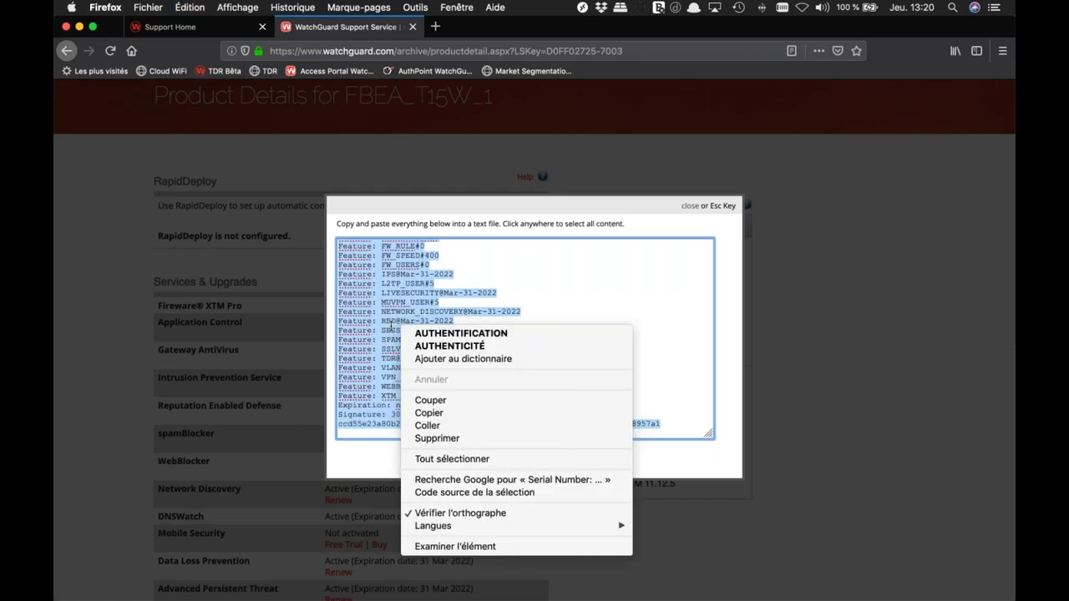
click(429, 413)
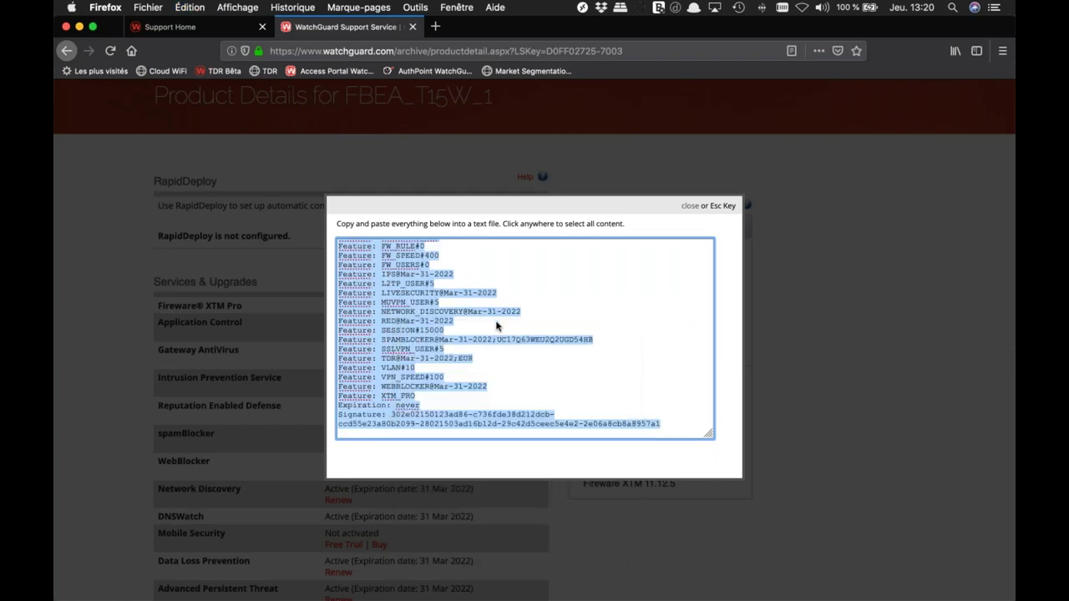
click(690, 206)
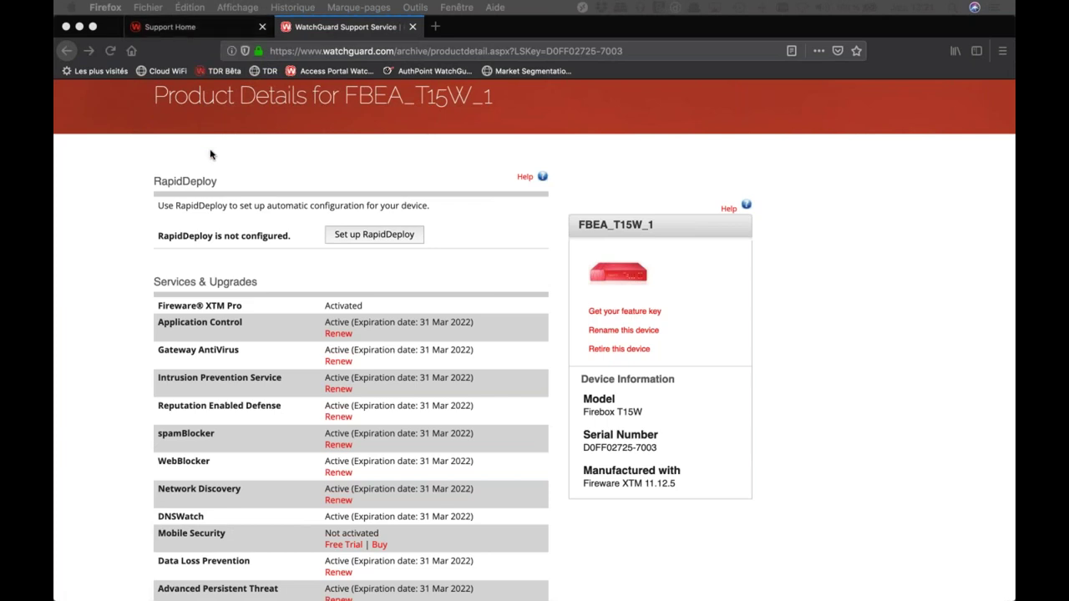
scroll(209, 150, up, 3)
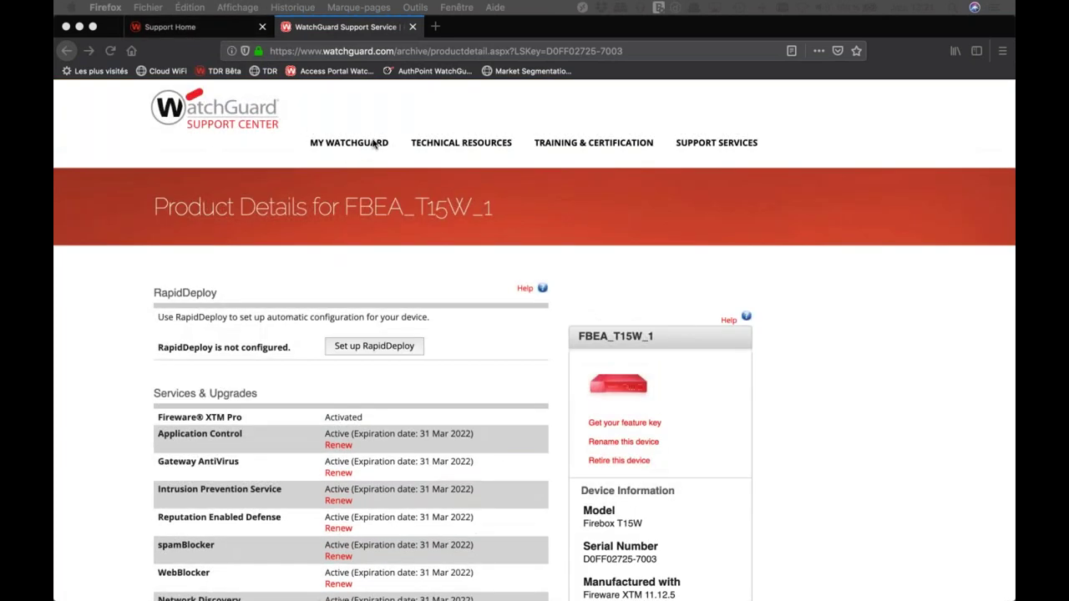
mouse_move(347, 147)
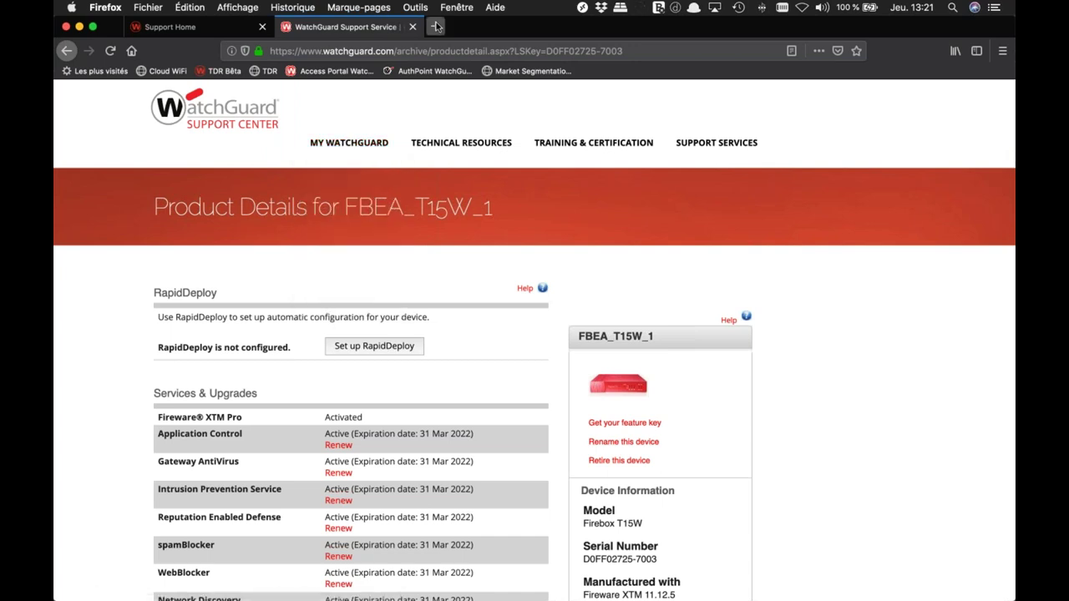
key(super+t)
text(cloud.)
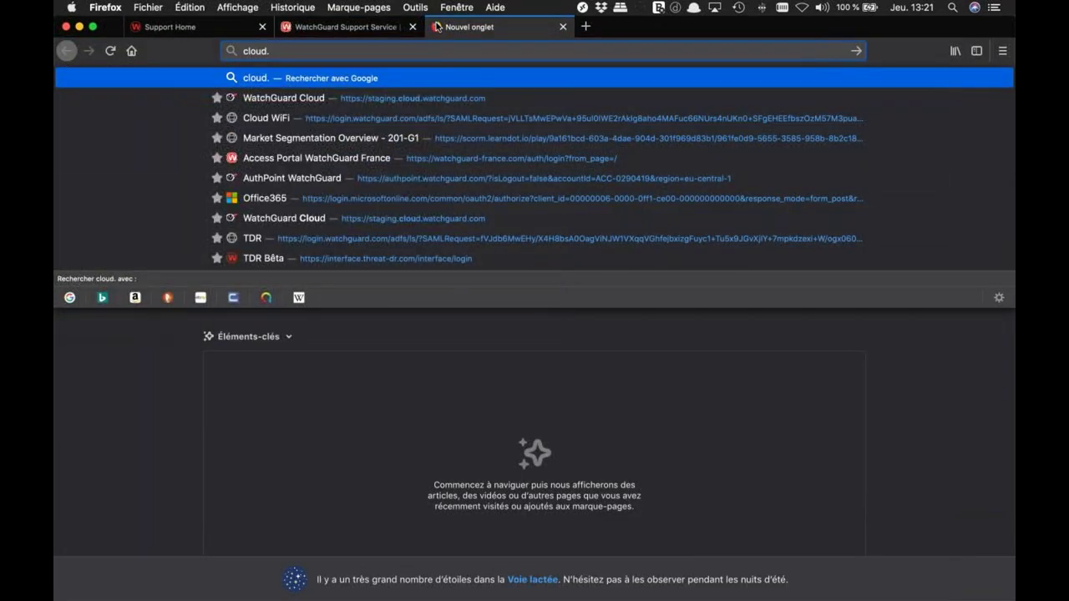
text(watchguard.com)
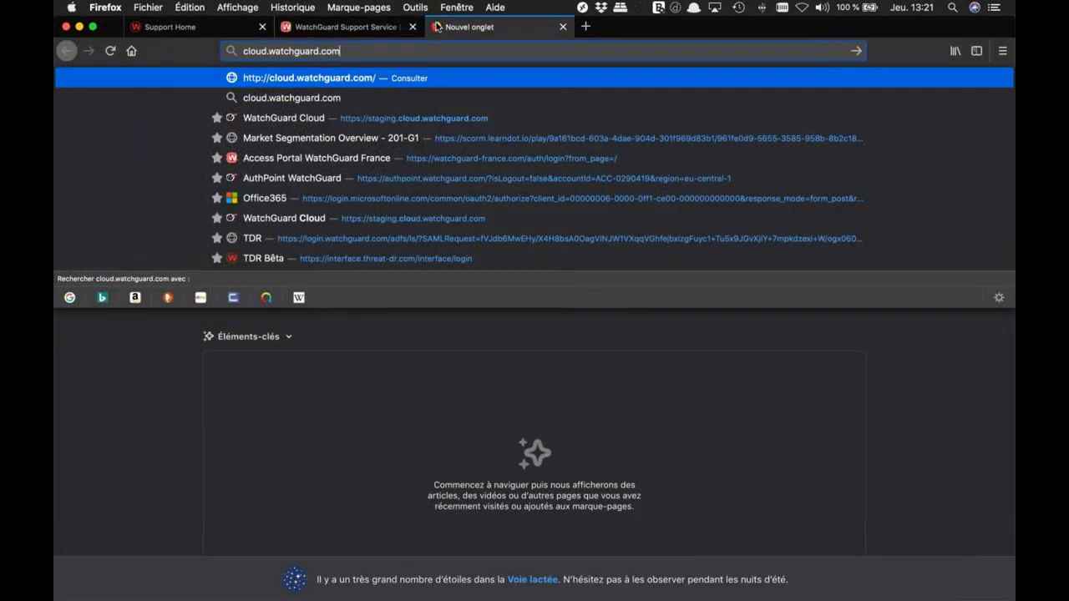
key(Return)
click(514, 324)
key(super+w)
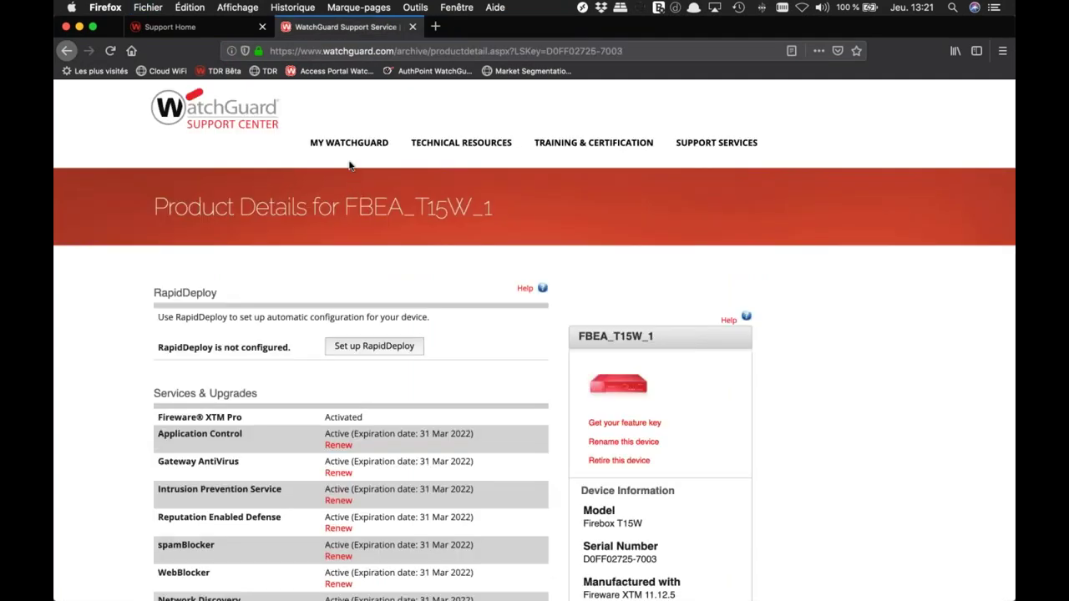
Step: Open WatchGuard Cloud from the Support Center and list the unallocated Fireboxes in the Inventory
click(345, 197)
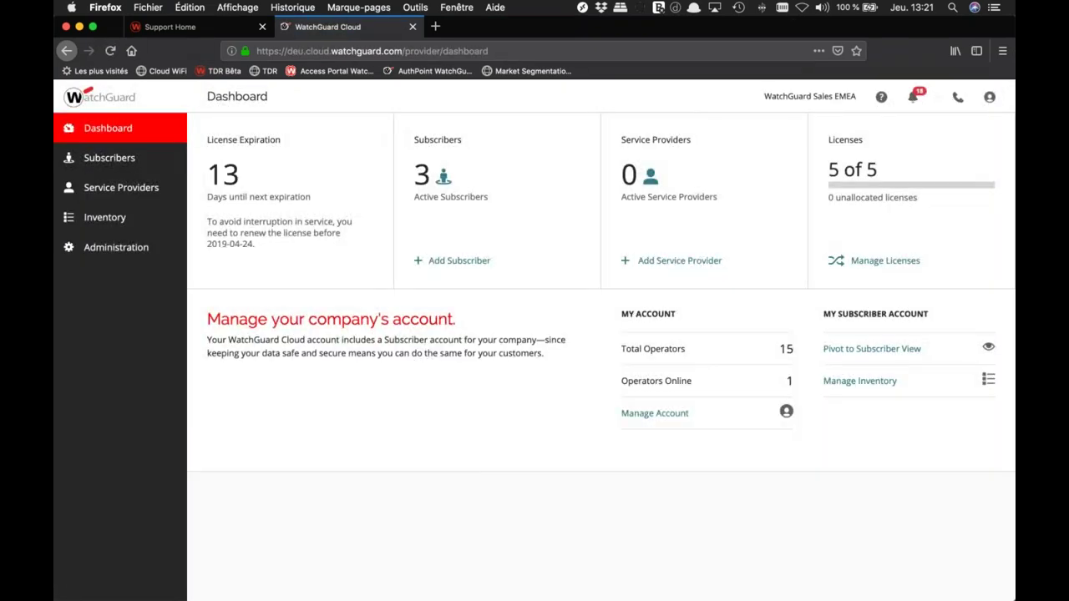
click(101, 220)
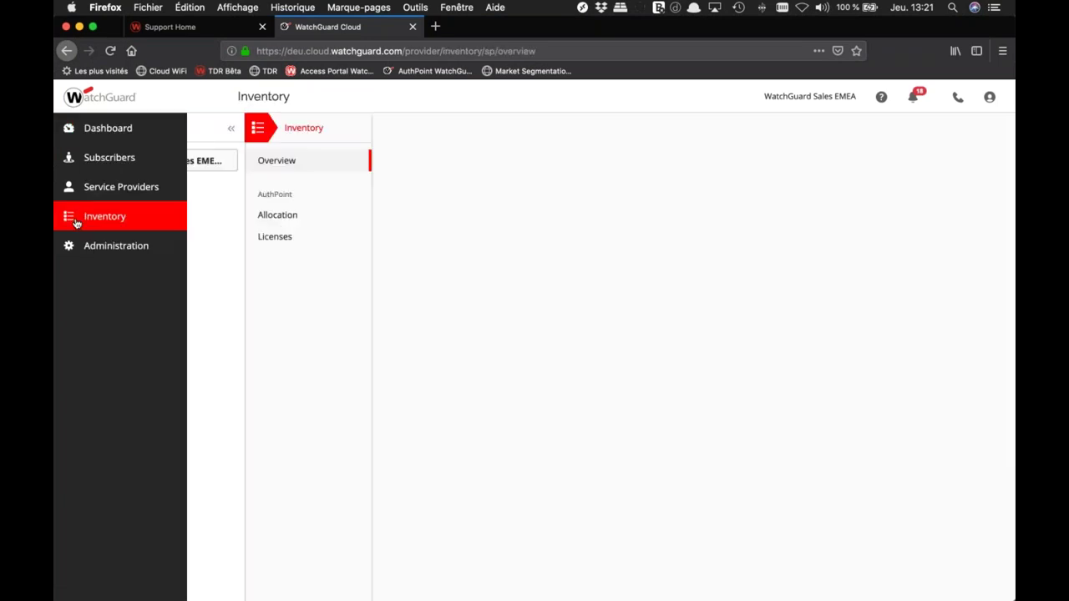
click(121, 164)
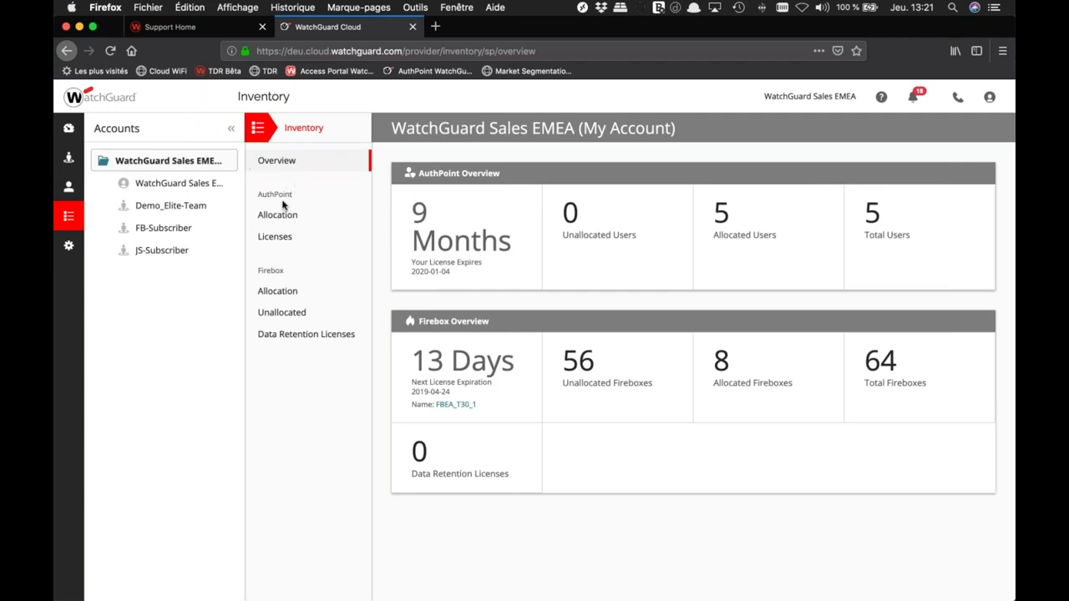
click(272, 315)
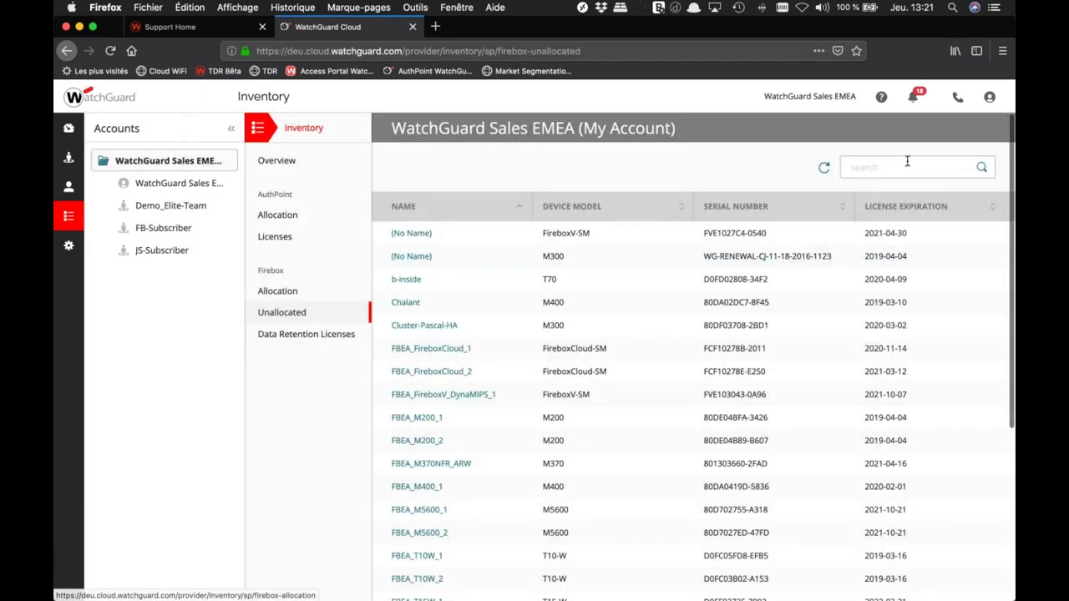
Step: Filter the list of unallocated Fireboxes by T15
click(897, 165)
text(T5)
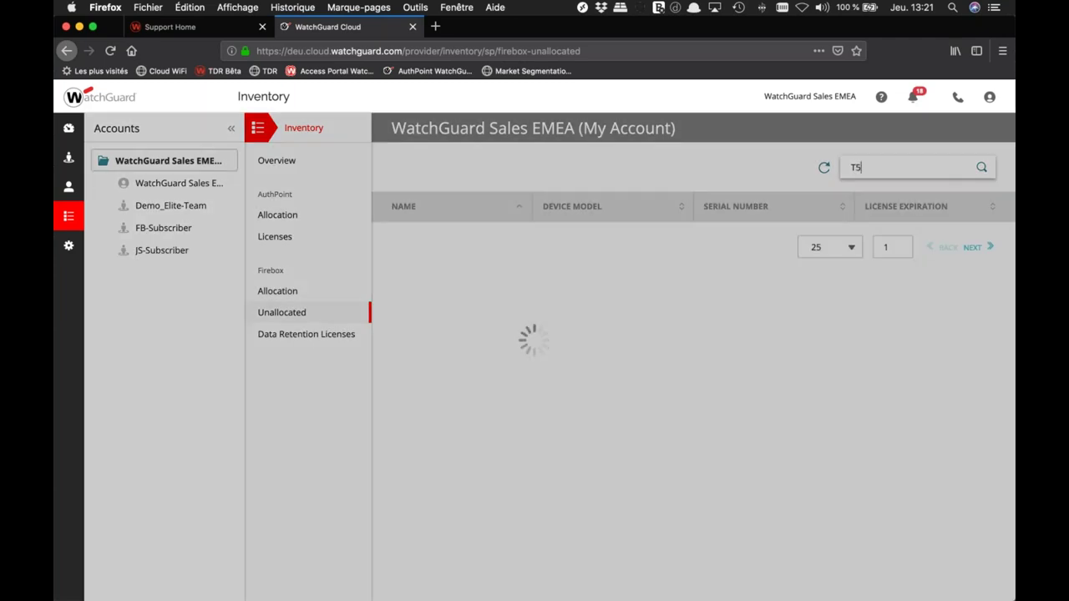
key(BackSpace)
text(15)
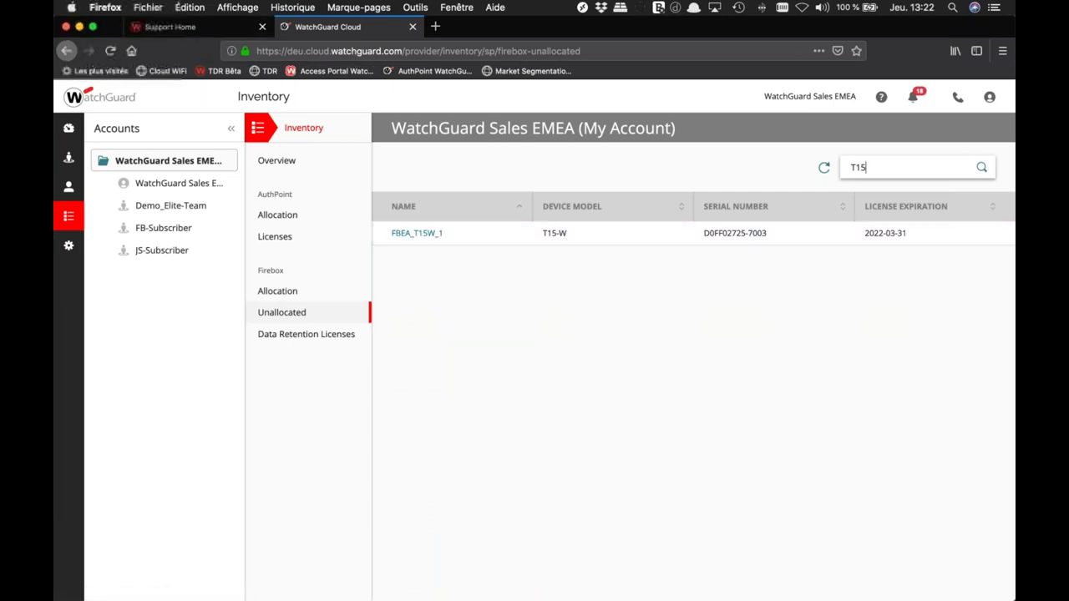
Step: Open the allocation details of FBEA_T15W_1 and allocate the device to the FB-Subscriber account
click(432, 235)
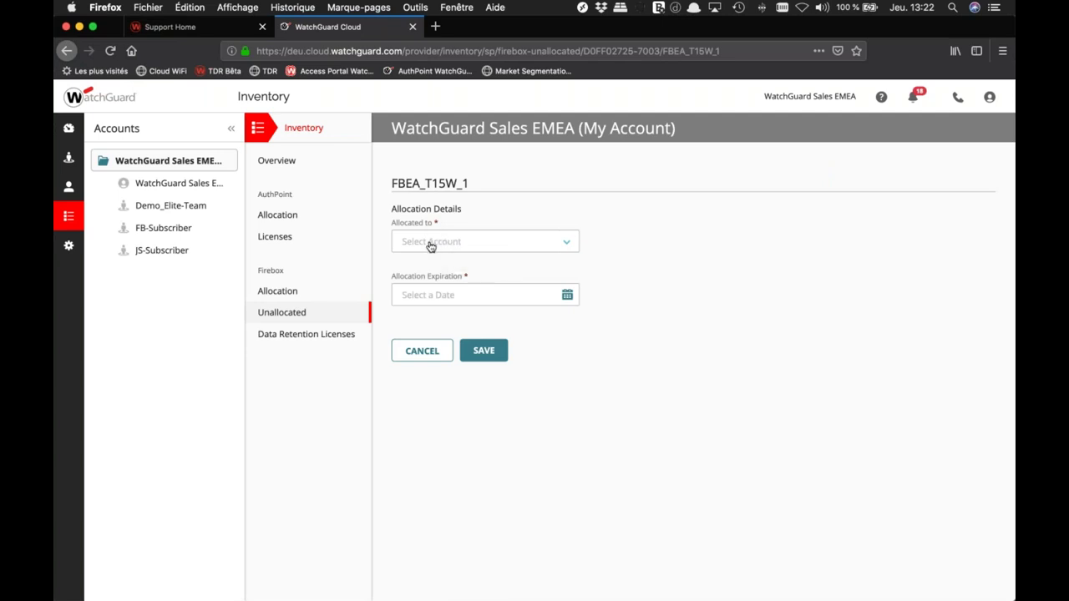
click(430, 244)
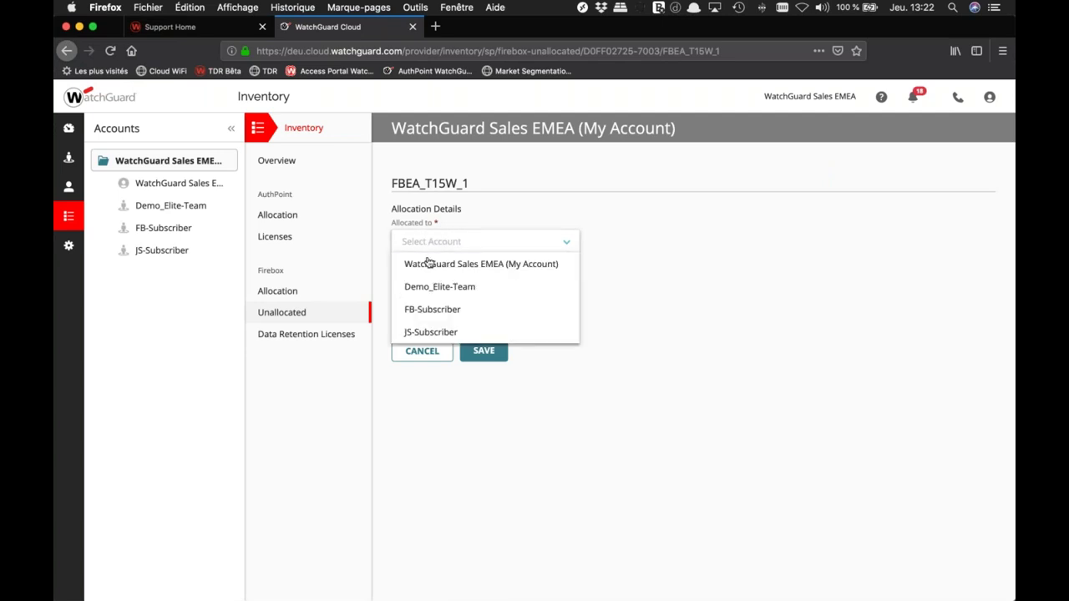
click(447, 311)
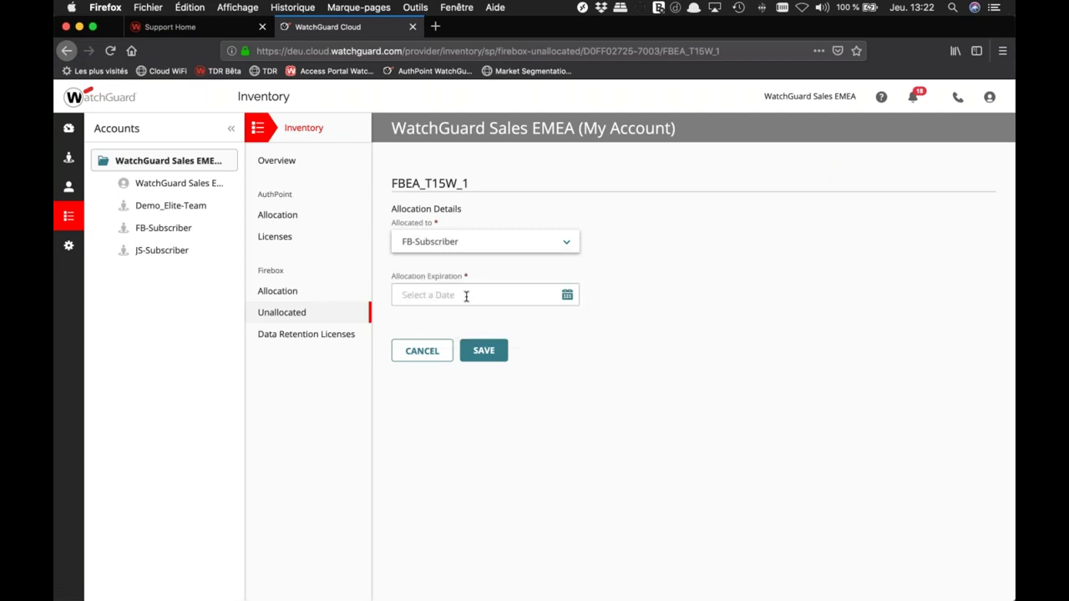
Step: Set the allocation expiration of FBEA_T15W_1 to 31 May 2021 and save the allocation
click(466, 296)
click(530, 326)
click(529, 327)
click(529, 327)
click(530, 326)
click(529, 326)
click(530, 326)
click(530, 327)
click(529, 326)
click(529, 327)
click(529, 327)
click(530, 326)
click(530, 326)
click(529, 327)
click(530, 327)
click(529, 326)
click(530, 327)
click(529, 327)
click(530, 327)
click(529, 327)
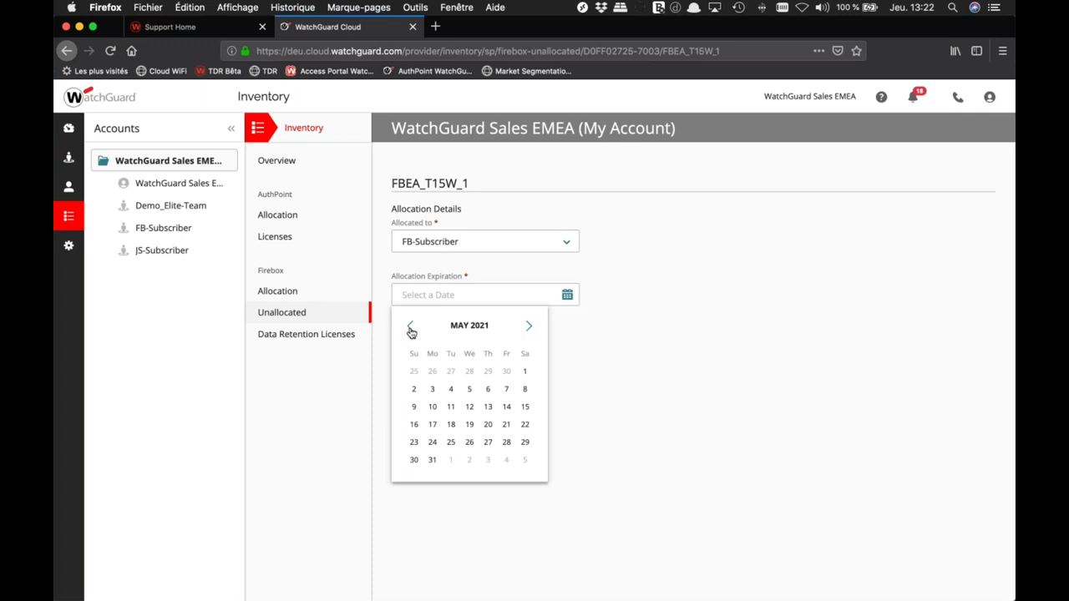
click(432, 459)
click(463, 351)
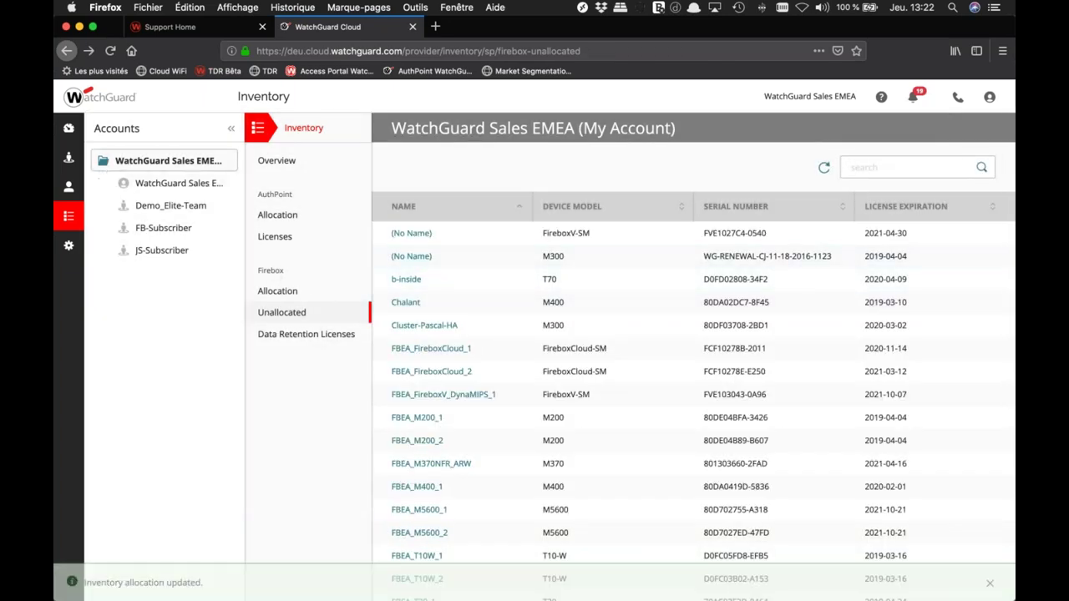
Step: Open the FB-Subscriber account from the subscribers list and show its device monitoring summary
click(72, 159)
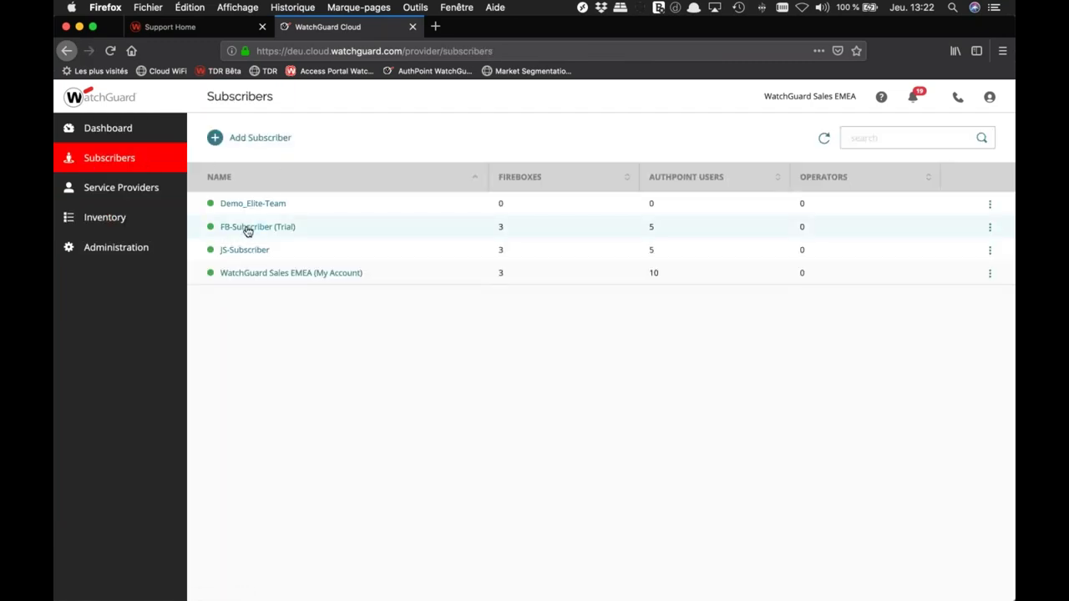
click(248, 228)
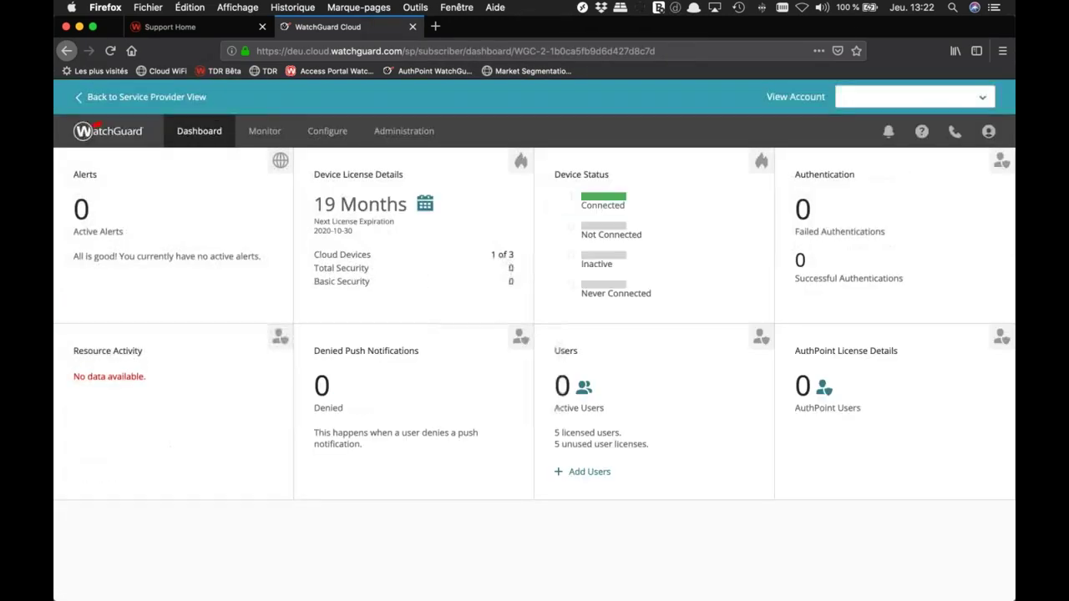
click(273, 137)
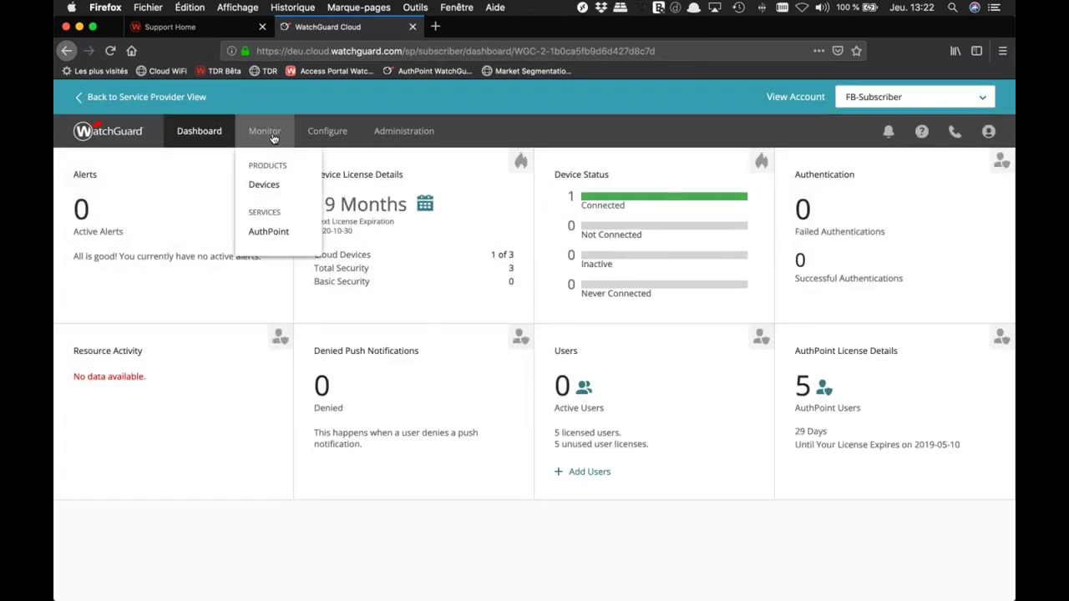
click(264, 185)
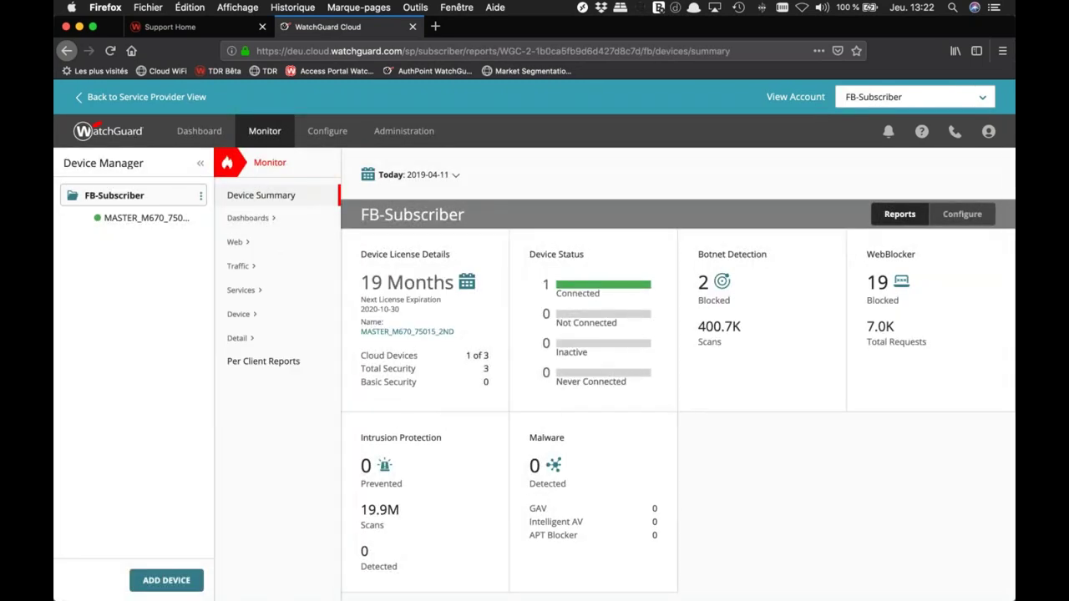
Step: Add the activated device FBEA_T15W_1 to the FB-Subscriber account in WatchGuard Cloud
click(164, 582)
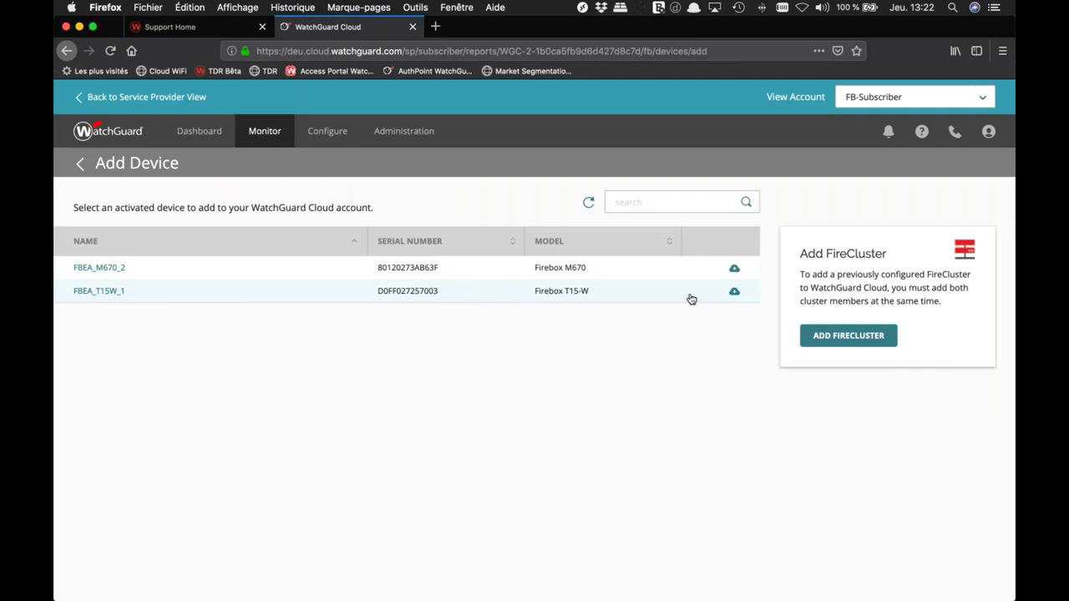
click(734, 294)
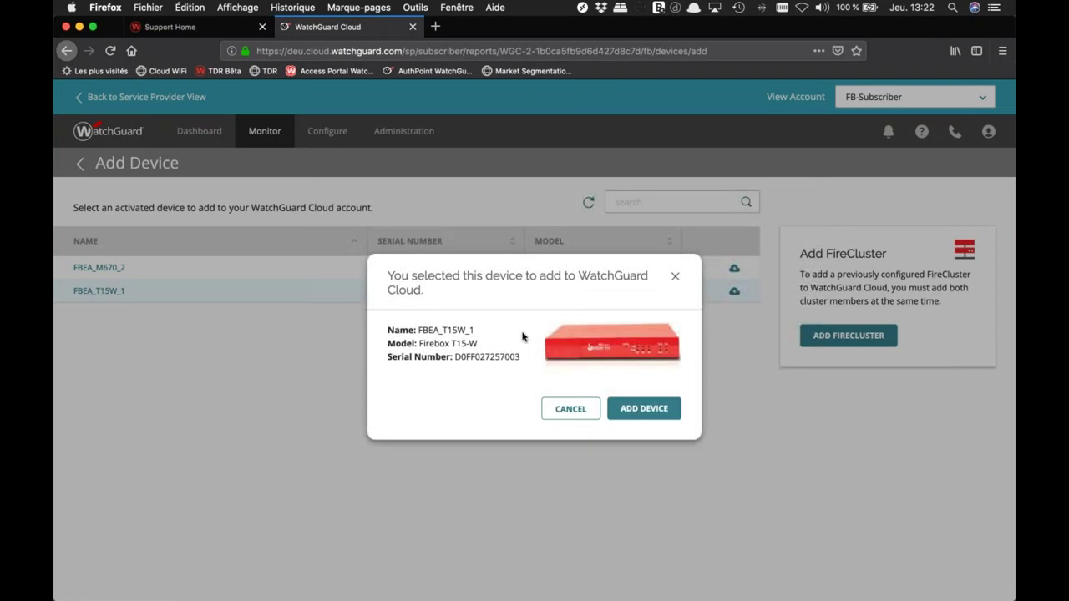
click(632, 411)
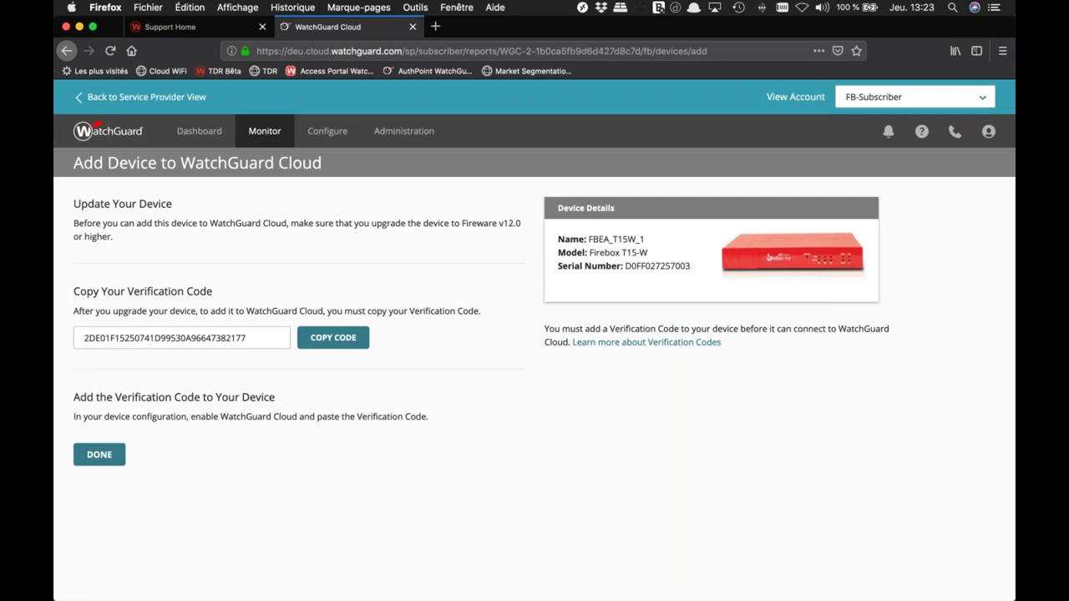
Step: Switch to WatchGuard System Manager in the remote desktop and log in to the Management Server with the admin passphrase
key(super+Tab)
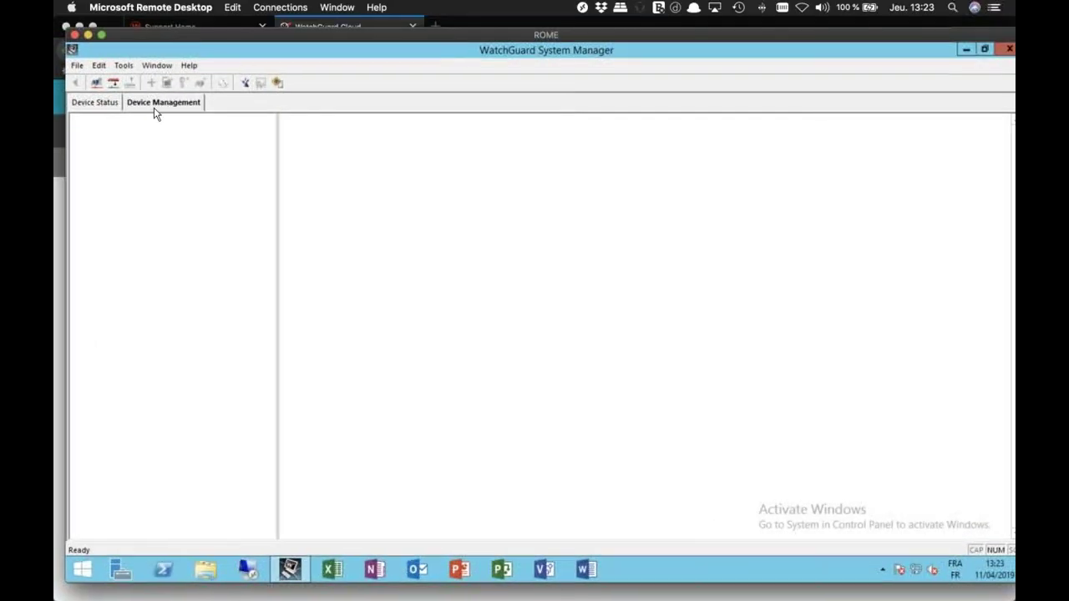
click(96, 82)
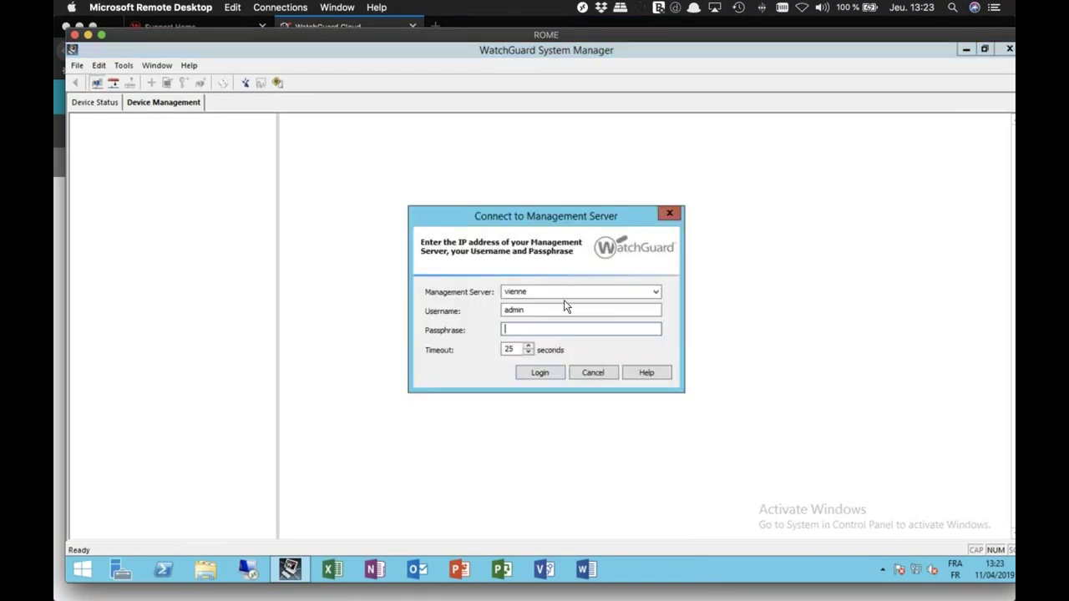
text(**********)
key(Return)
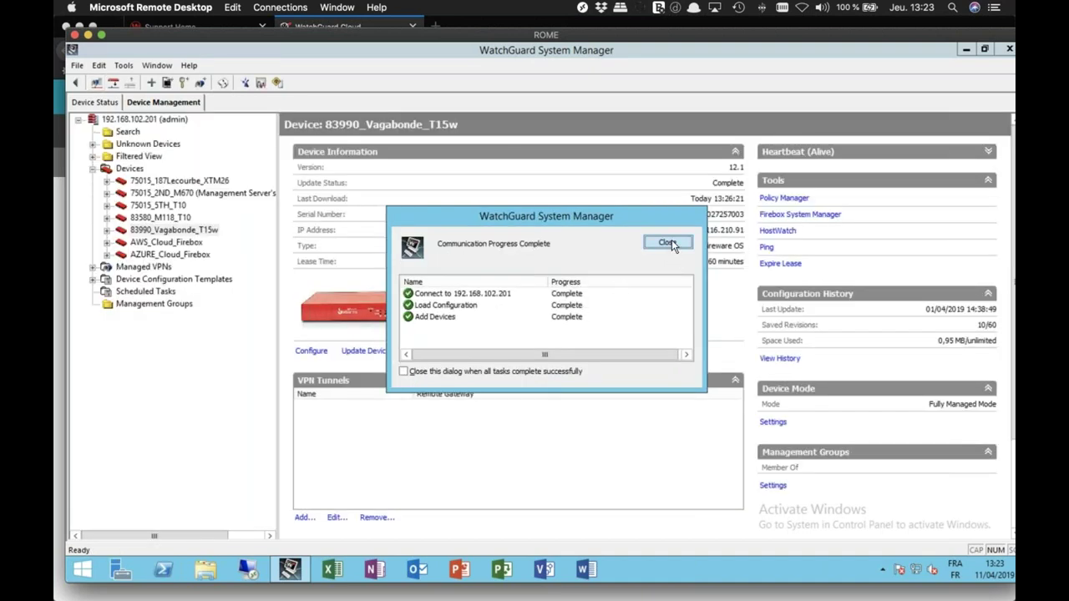
click(668, 242)
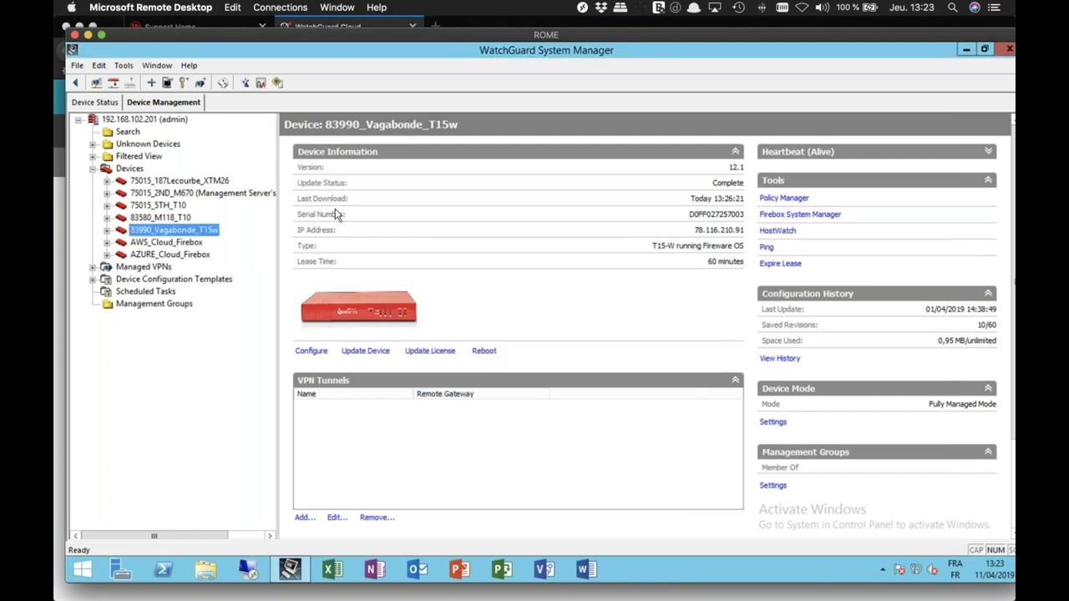
Step: Open the configuration of the managed device 83990_Vagabonde_T15w in a maximized Policy Manager window
click(168, 219)
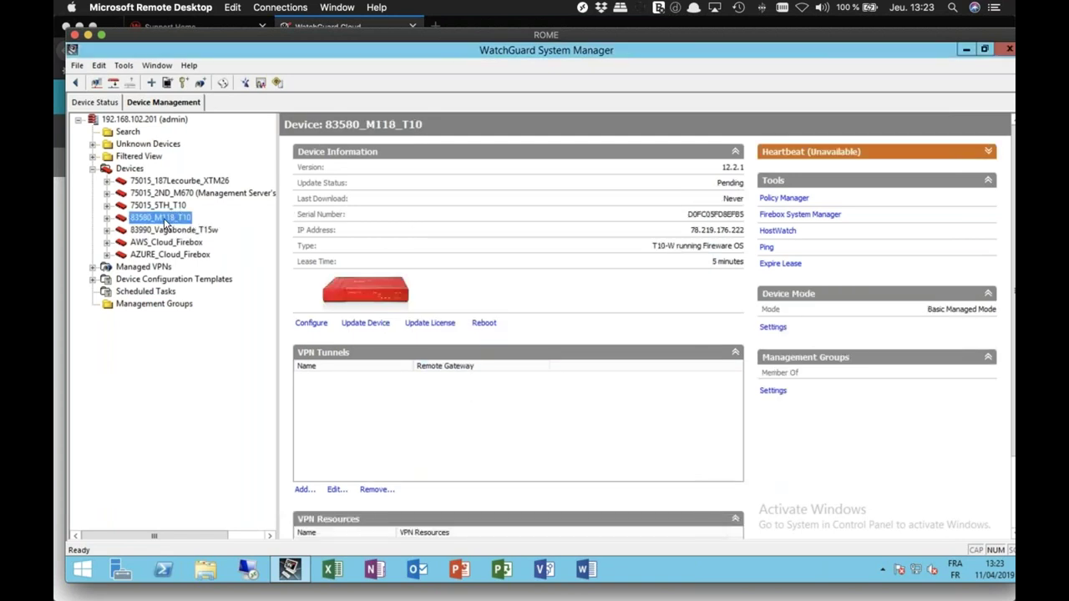
click(185, 230)
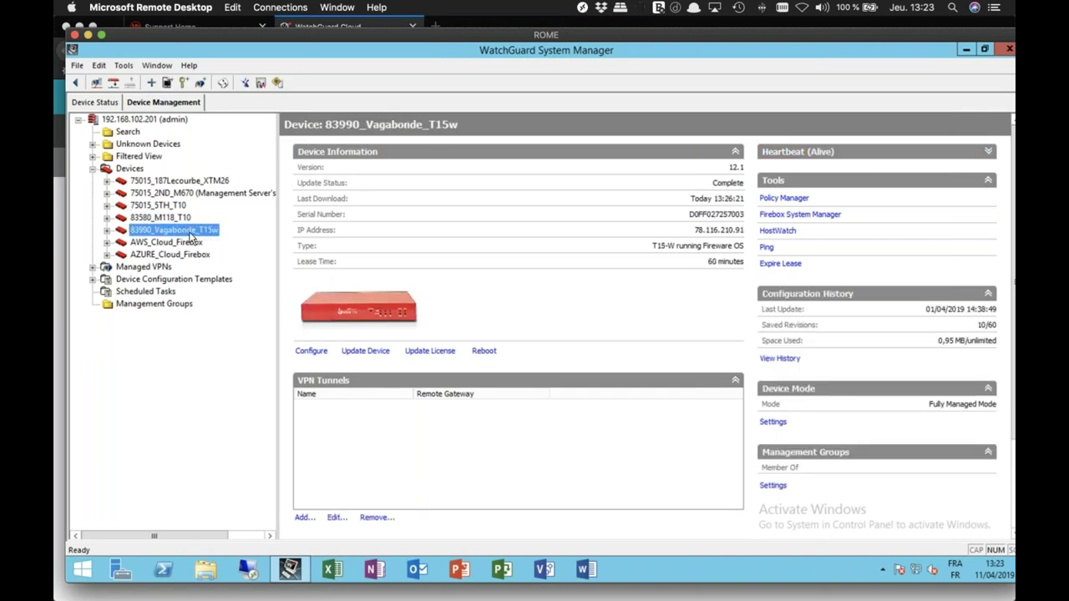
click(782, 201)
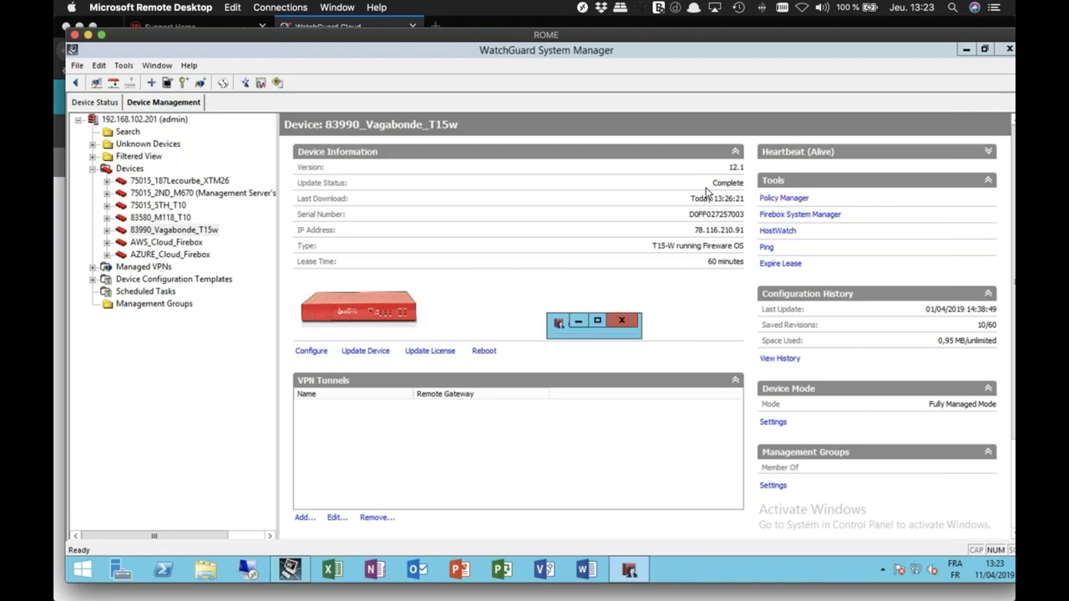
click(596, 319)
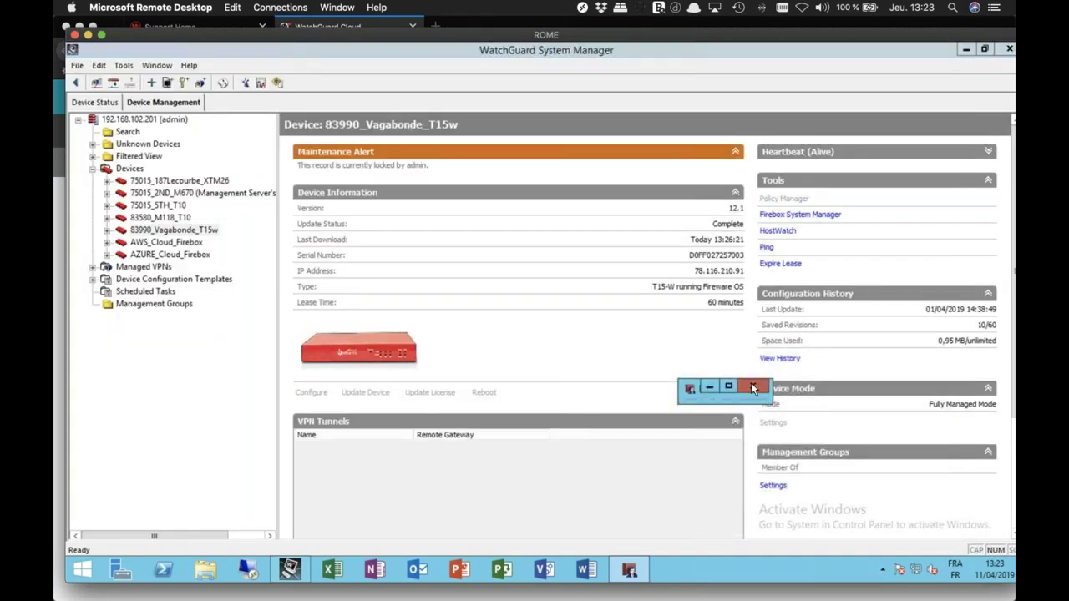
click(728, 387)
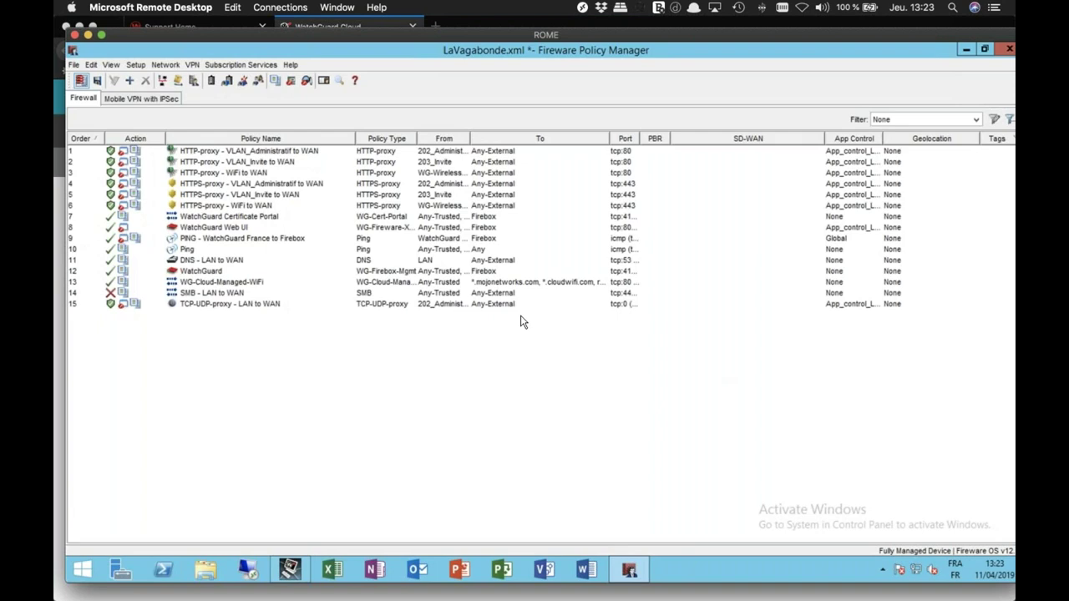
Step: Import the copied Firebox feature key into the T15-W configuration and accept the updated feature list
click(136, 66)
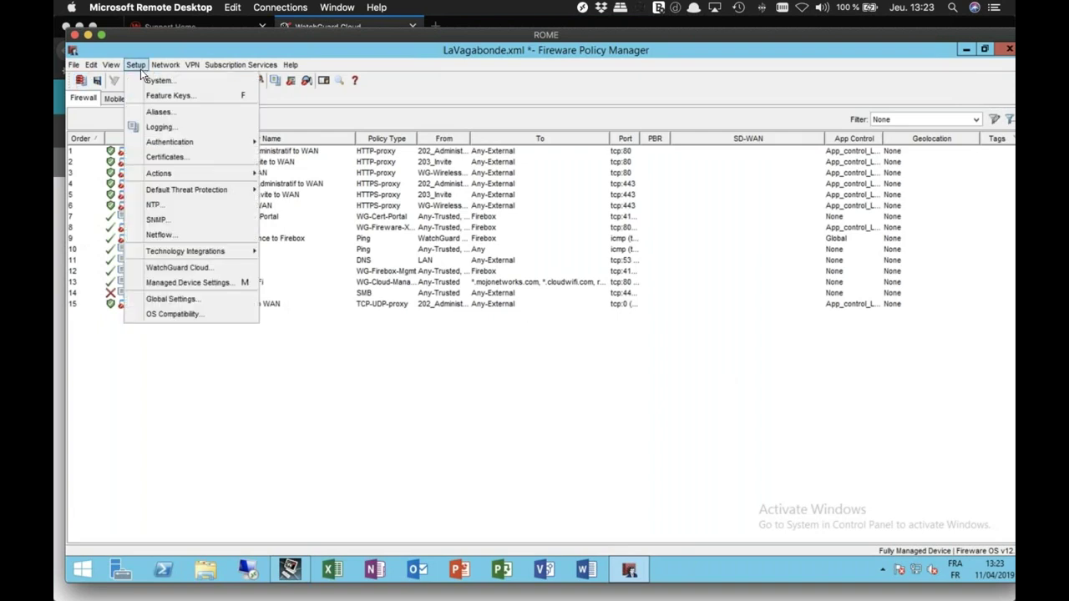
click(169, 94)
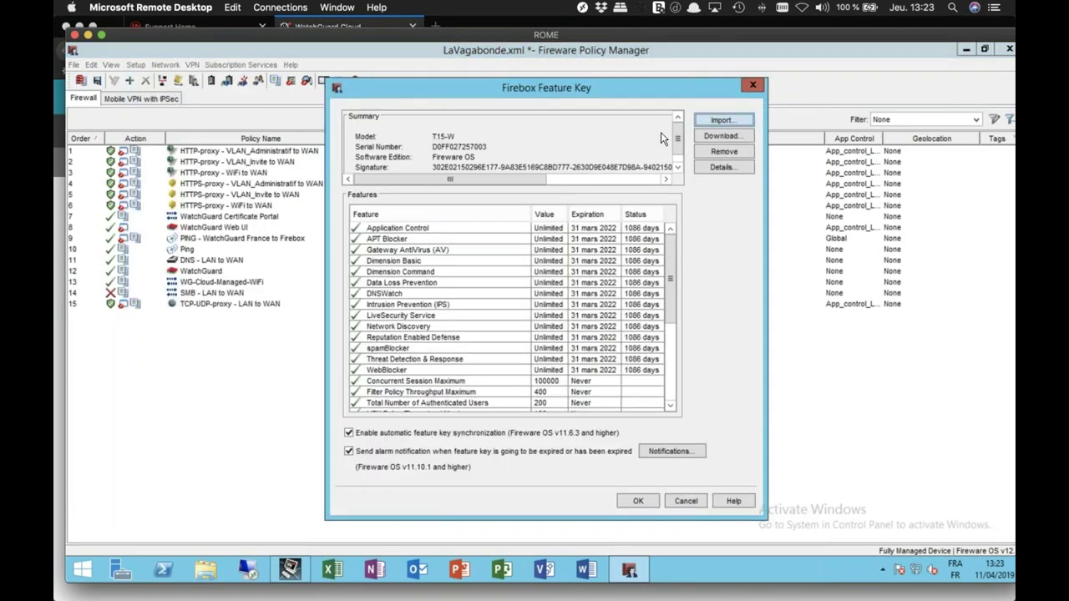
click(723, 120)
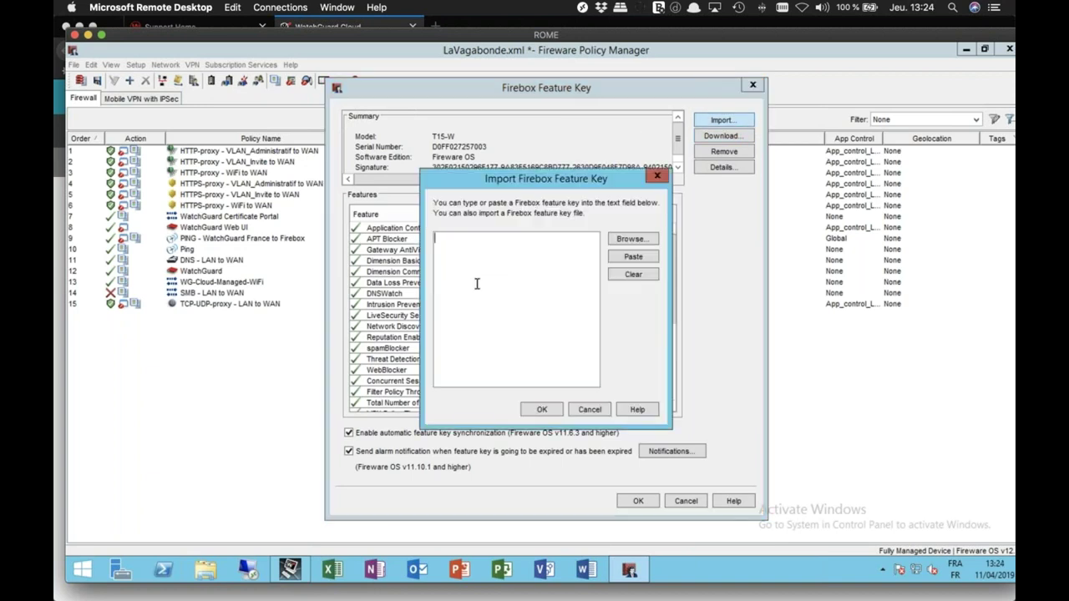
key(ctrl+v)
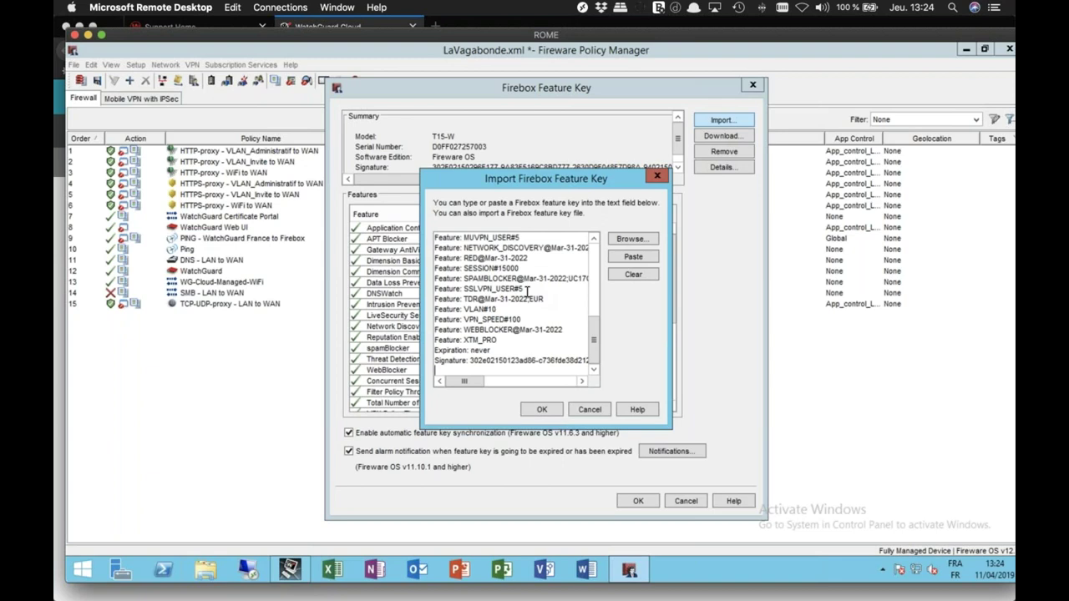
scroll(495, 282, up, 6)
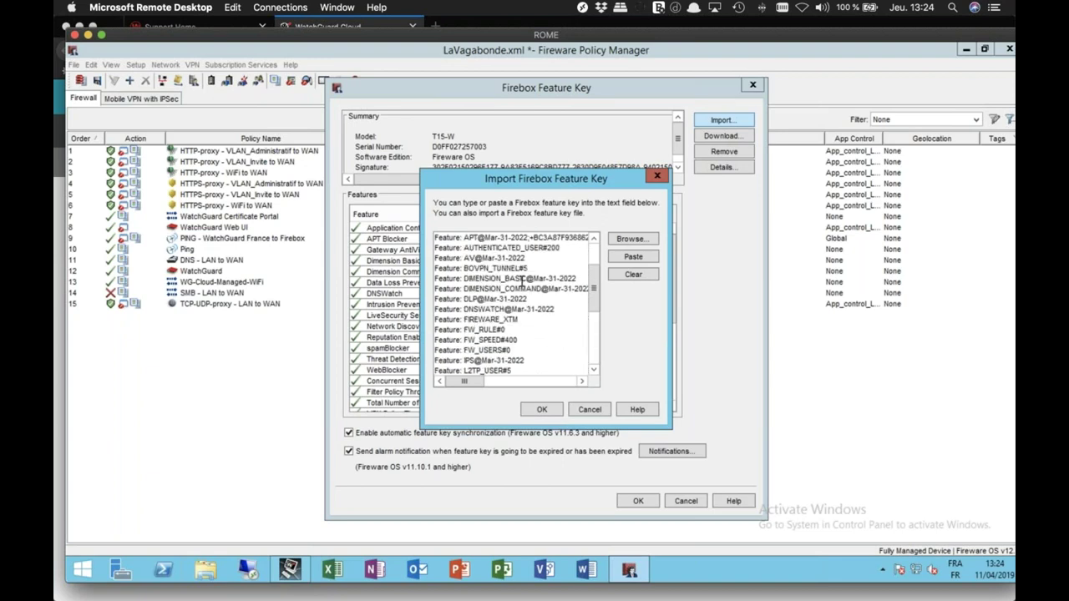
click(543, 410)
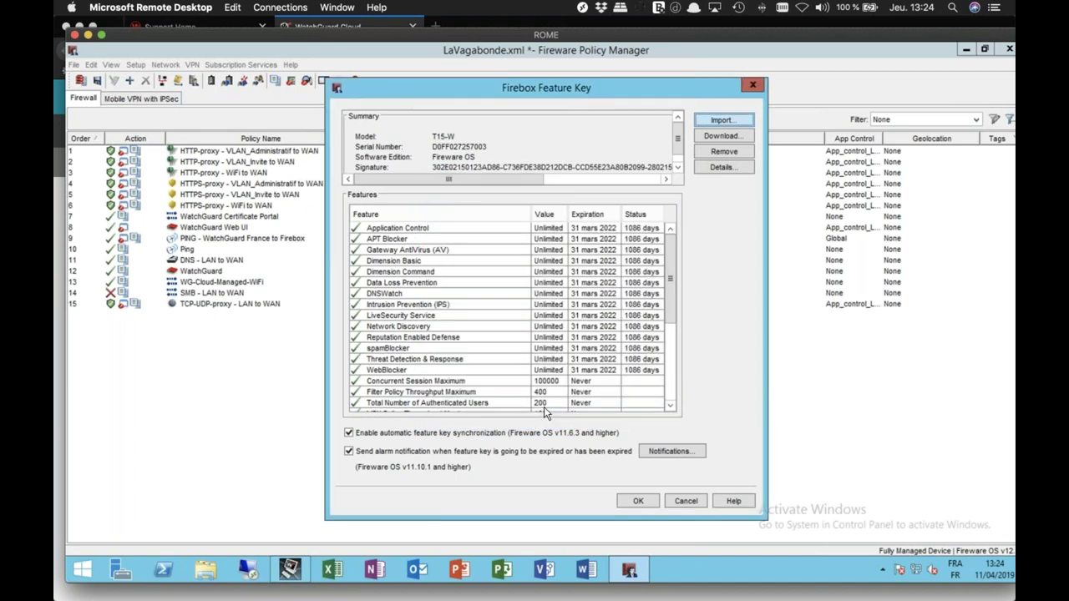
click(635, 499)
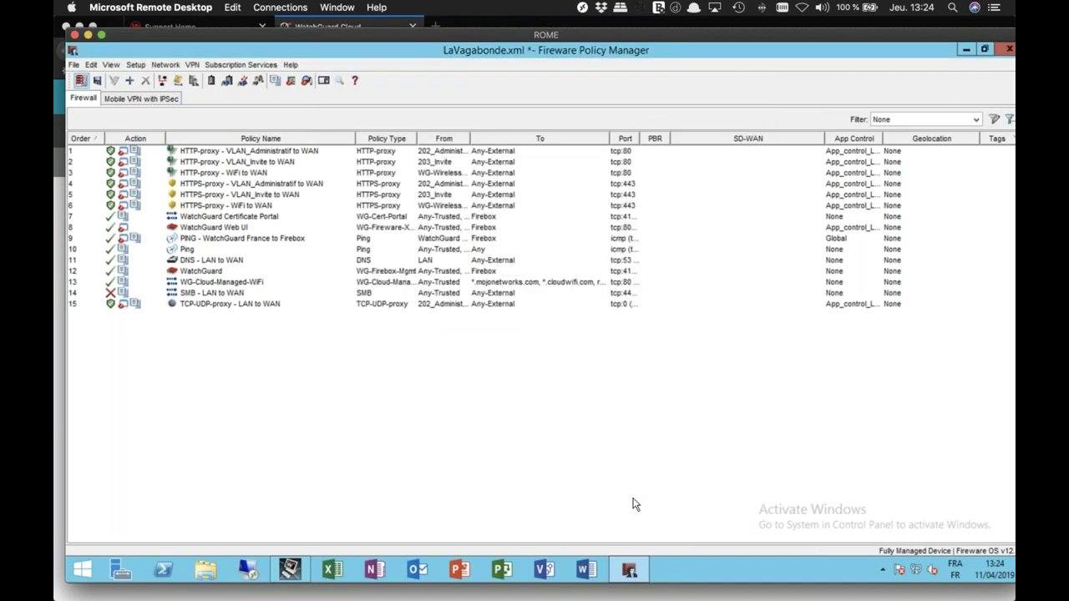
Step: Enable WatchGuard Cloud in the Firebox configuration
click(136, 67)
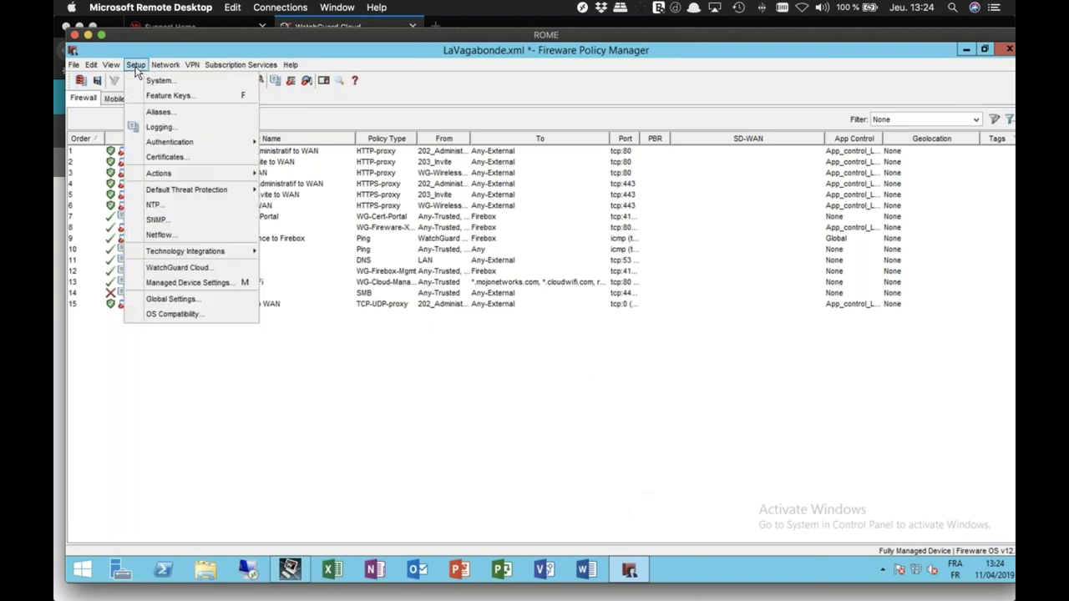
click(177, 267)
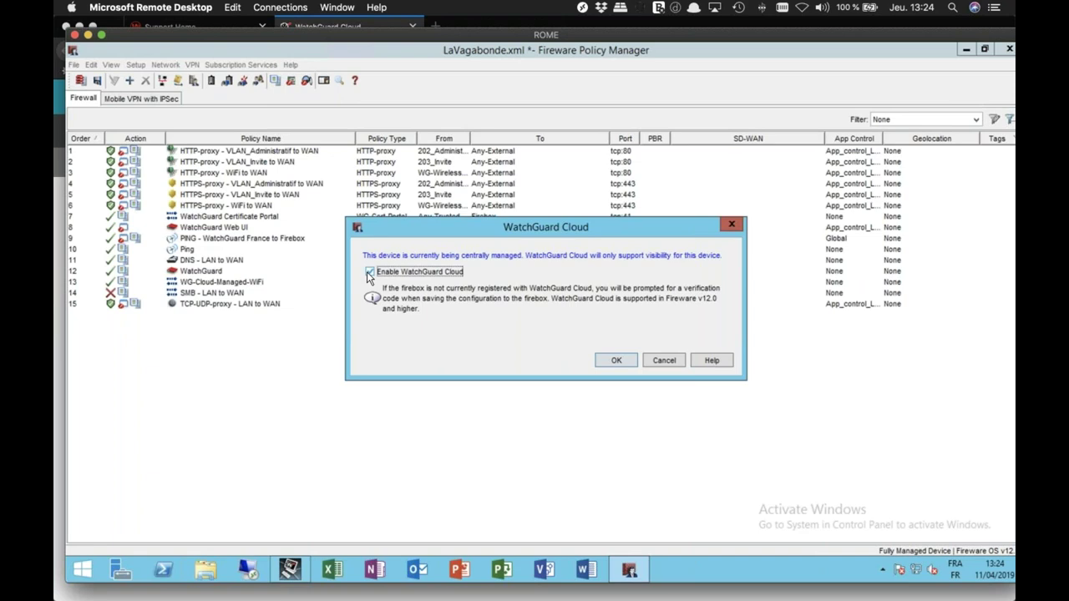
click(616, 360)
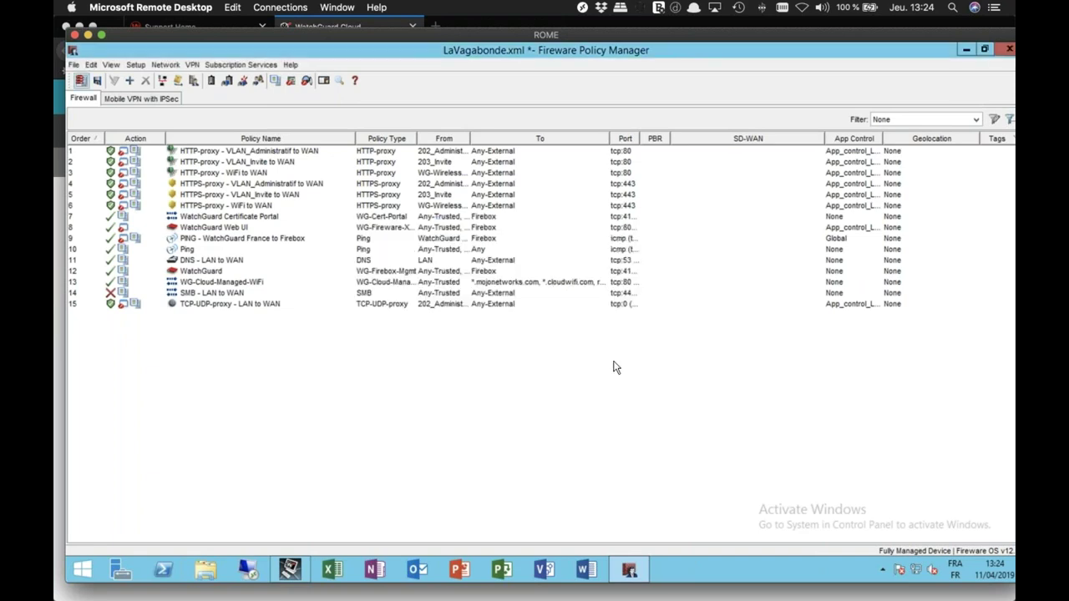
Step: Save the configuration to the Firebox with an immediate update and the comment "WatchGuard Cloud Activated"
click(80, 88)
key(Return)
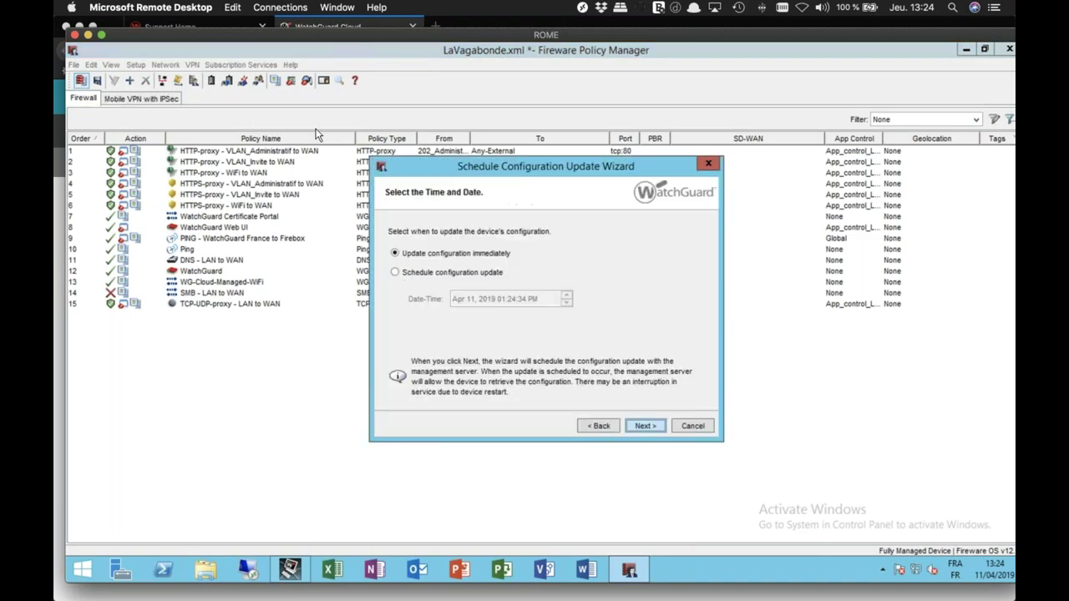
key(Return)
key(Return)
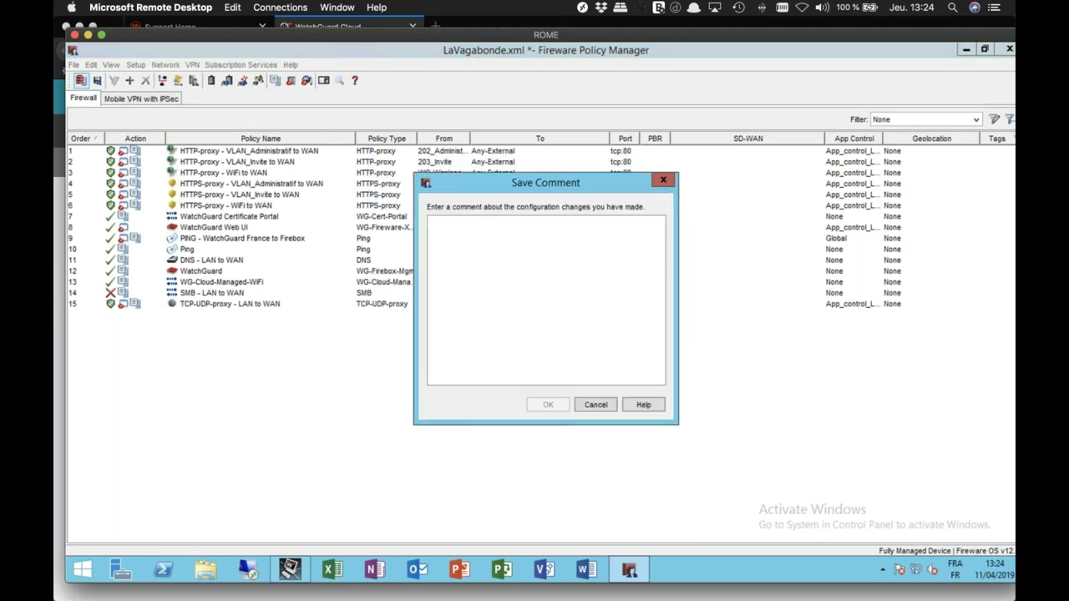
text(WatchGaurd)
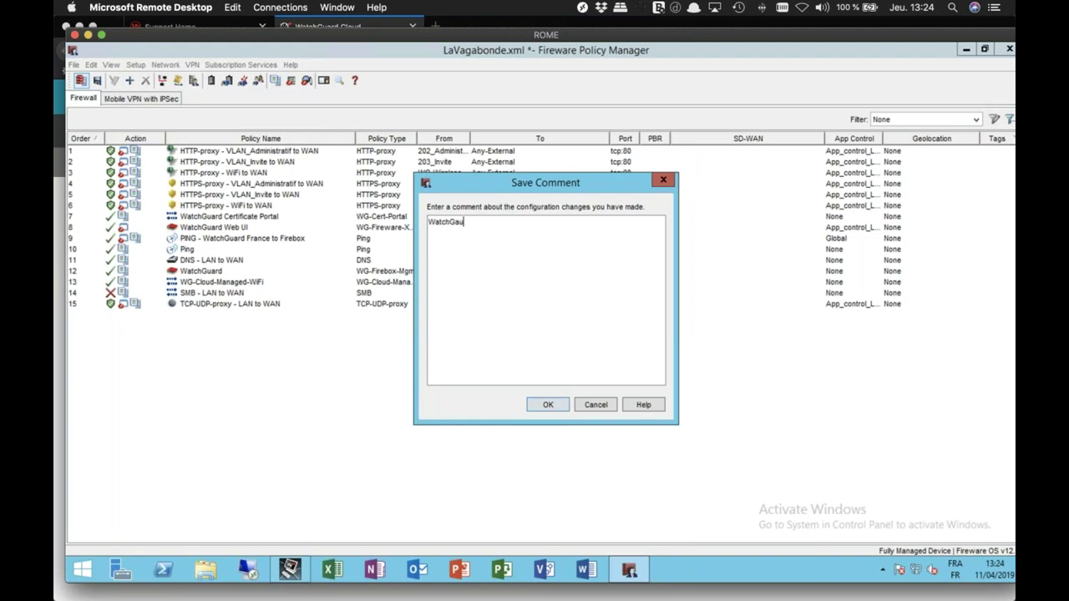
key(BackSpace)
key(BackSpace)
key(BackSpace)
key(BackSpace)
text(uard Cloud Activated)
click(548, 404)
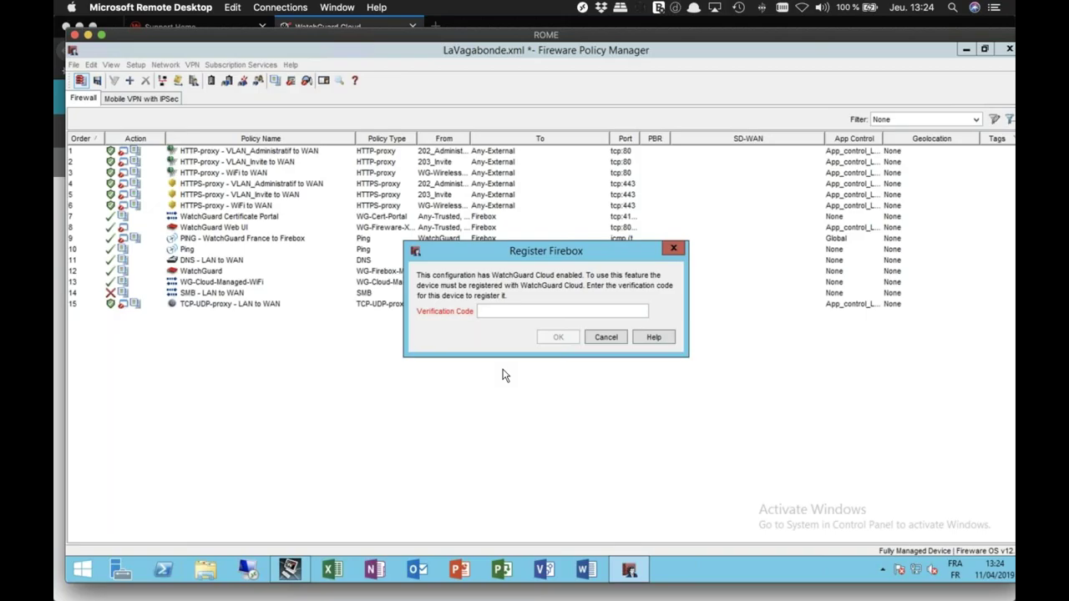
Step: Switch to the WatchGuard Cloud page in Firefox and copy the T15-W's verification code
key(ctrl+Up)
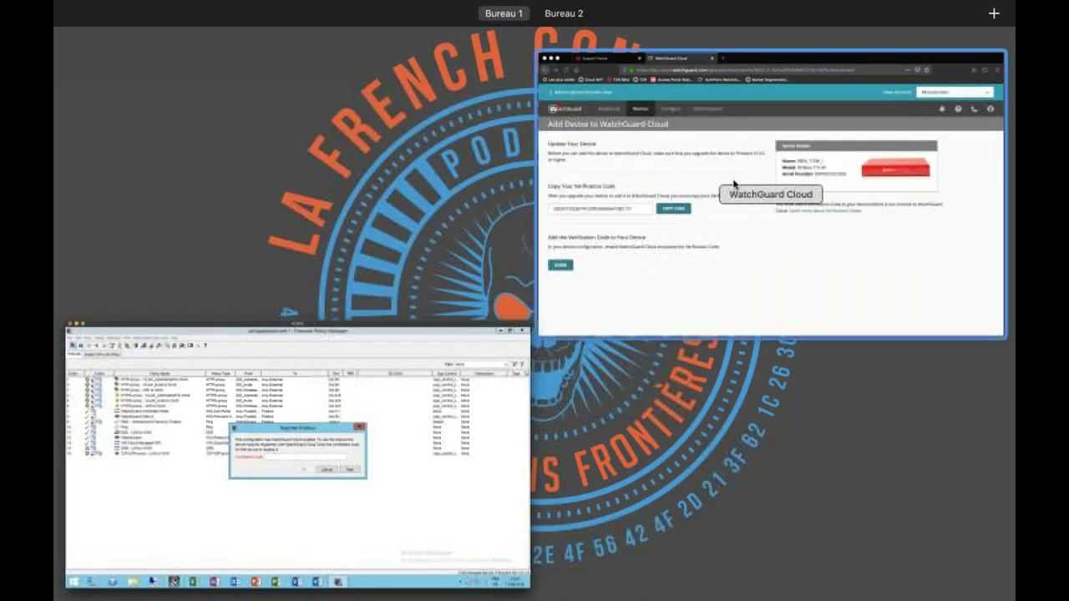
click(733, 183)
double_click(254, 342)
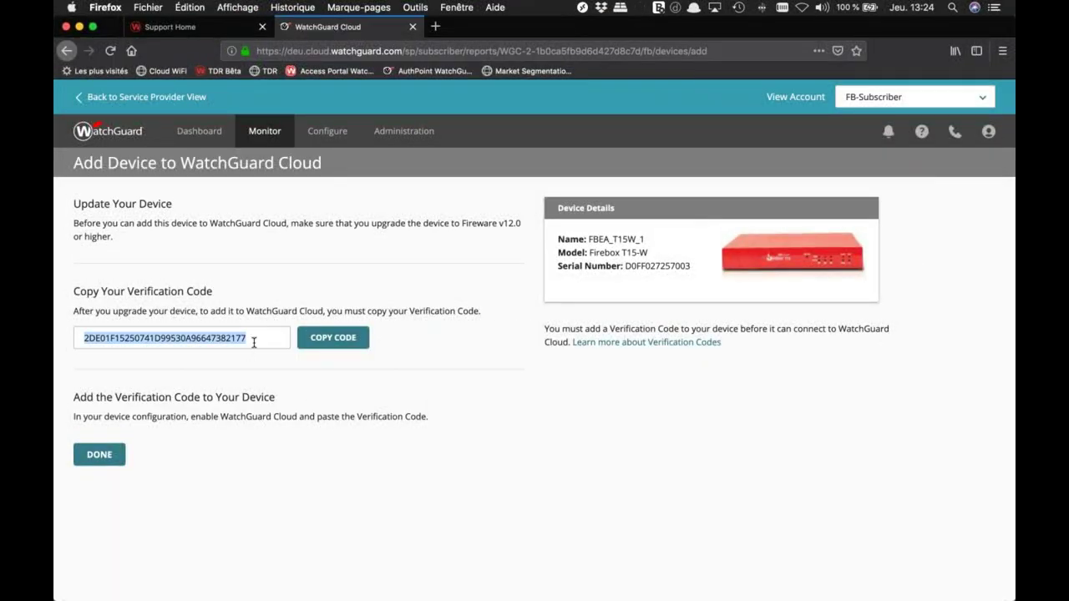
click(333, 339)
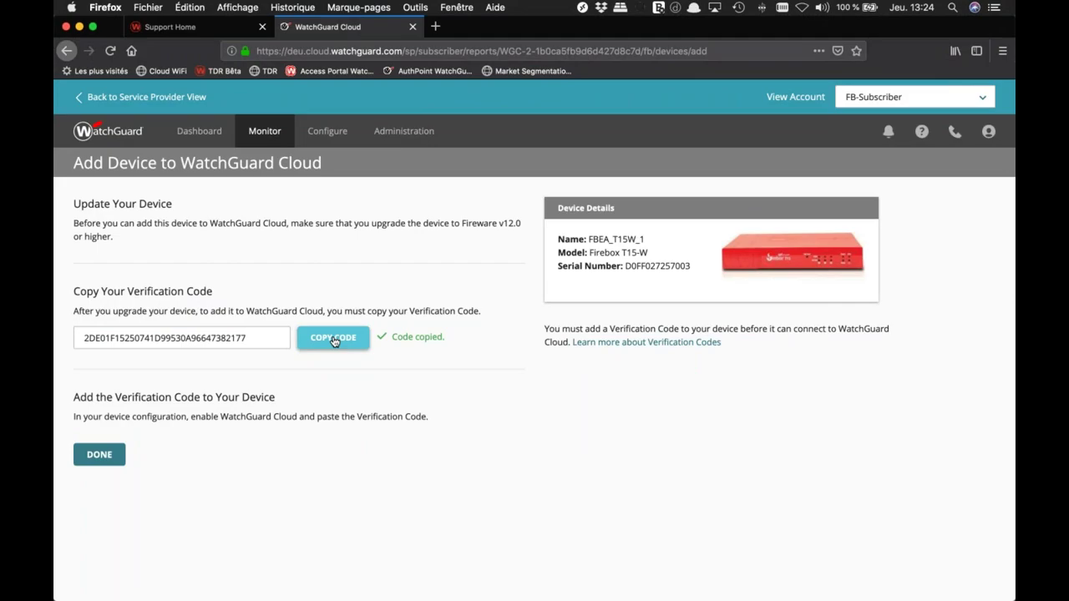
Step: Return to Policy Manager in the remote session and register the Firebox by pasting the copied verification code, finishing the configuration save
key(ctrl+Up)
click(292, 362)
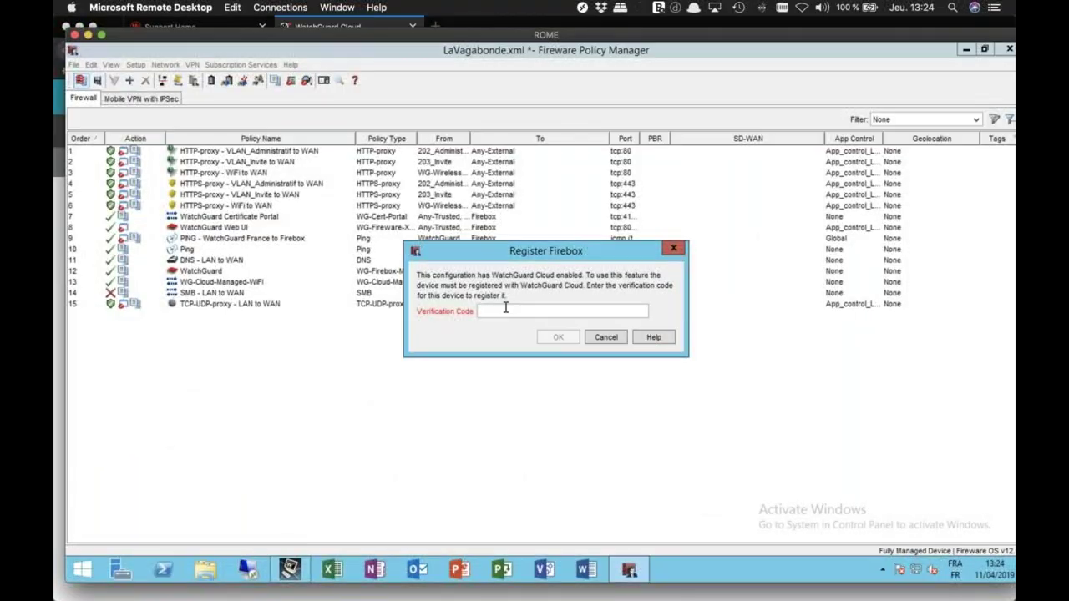
key(ctrl+v)
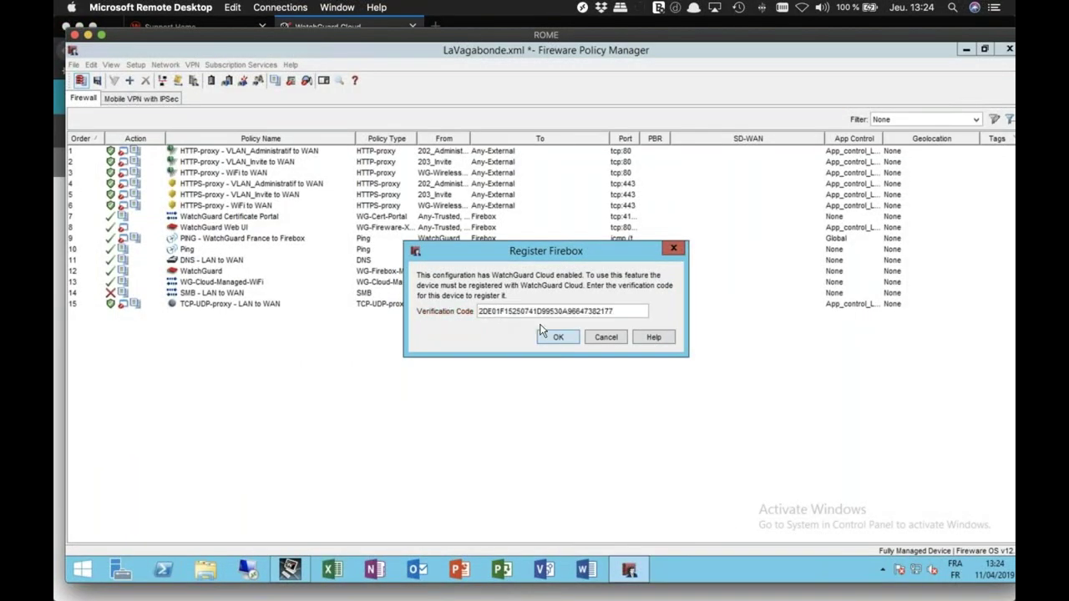
click(556, 339)
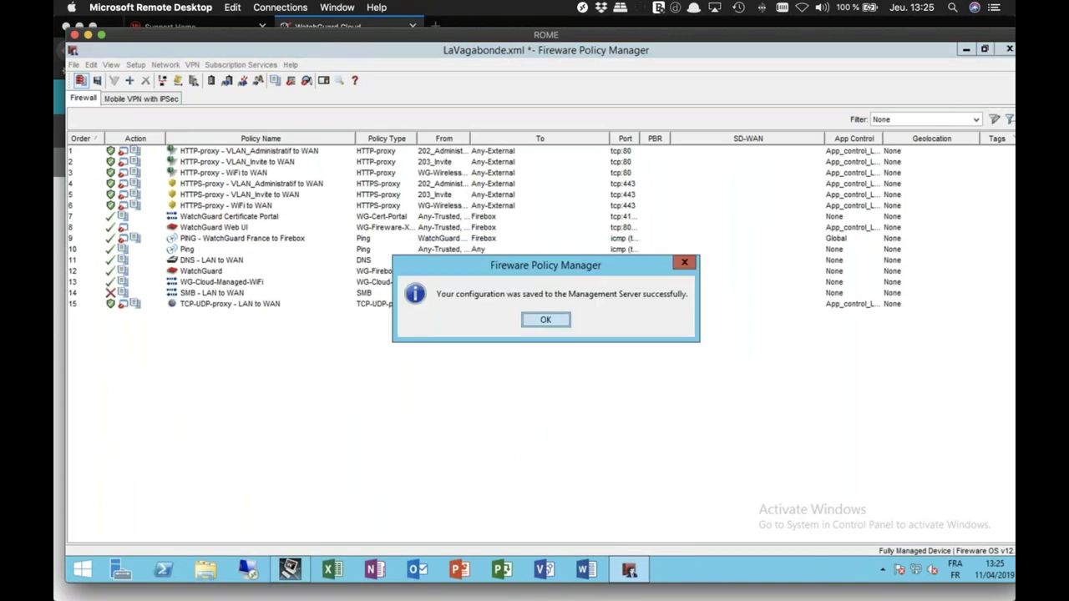
click(544, 321)
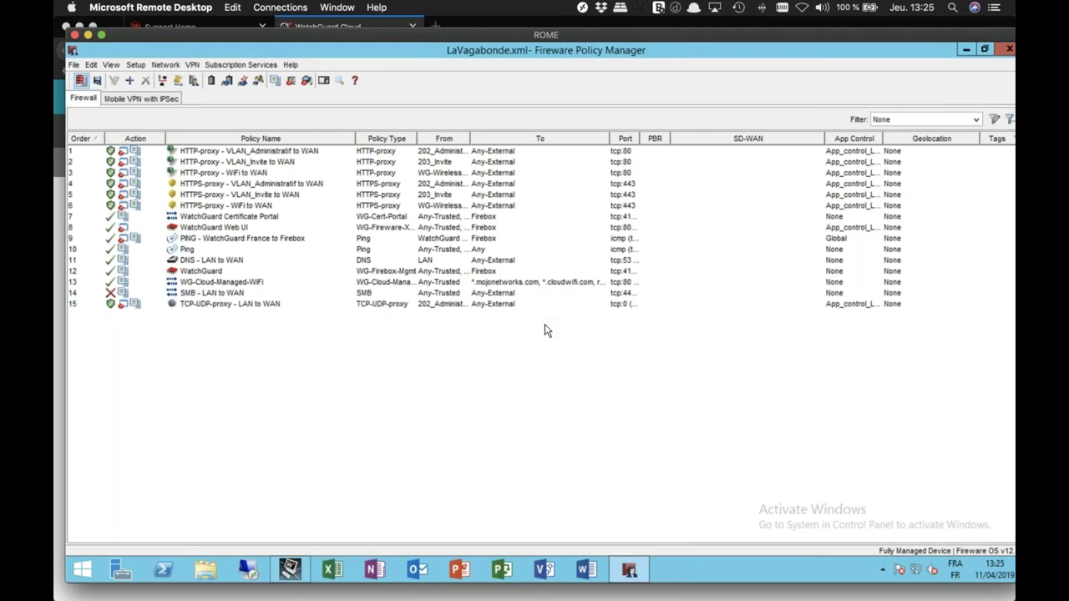
Step: Switch back to WatchGuard Cloud in Firefox, finish adding the device, and open the FBEA_T15W_1 device summary
click(88, 35)
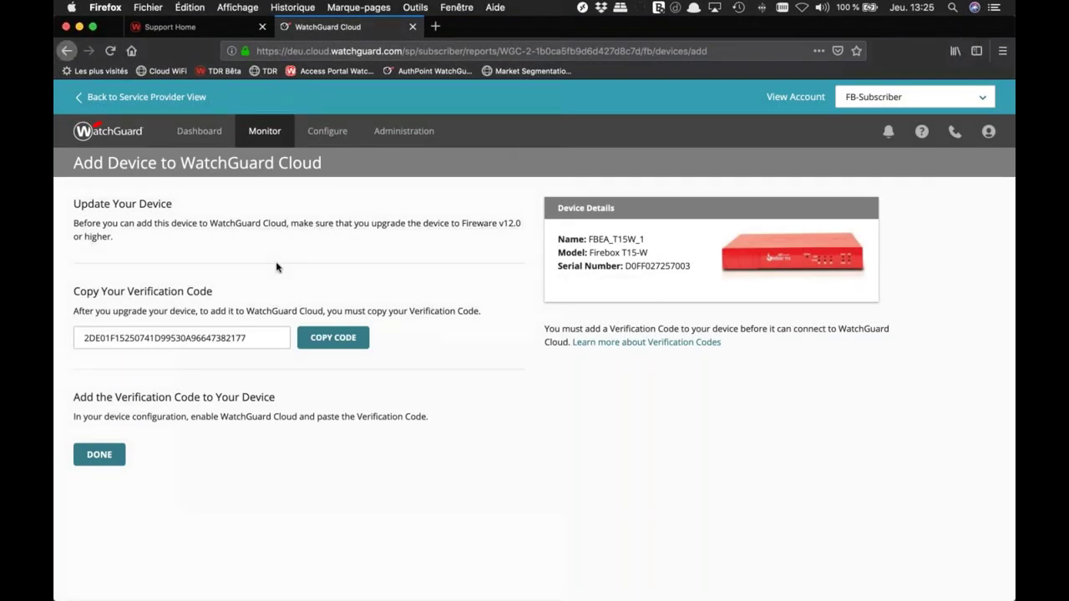
click(99, 464)
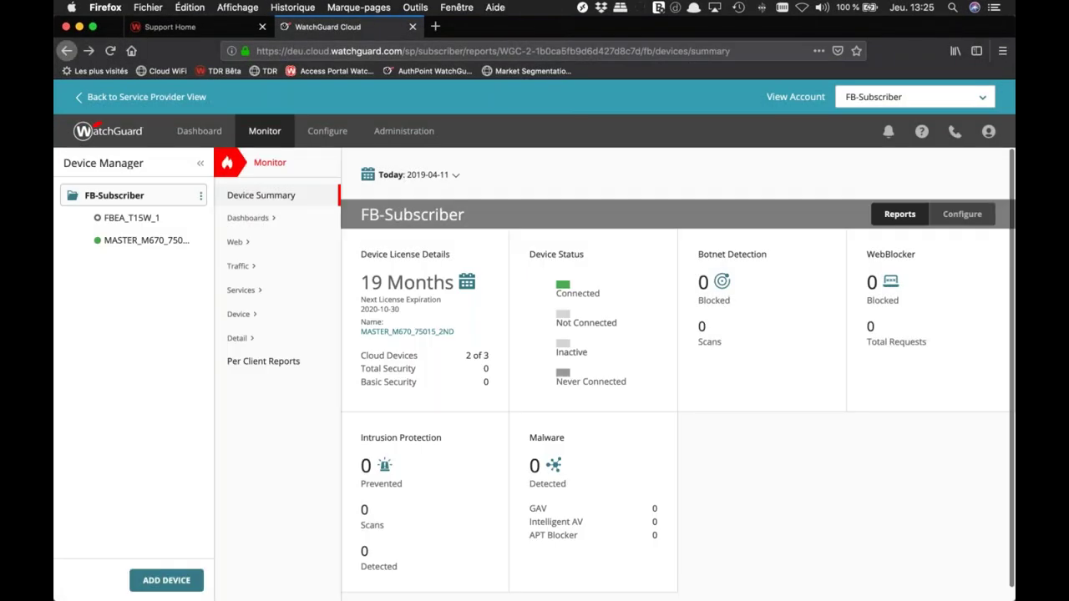
click(139, 219)
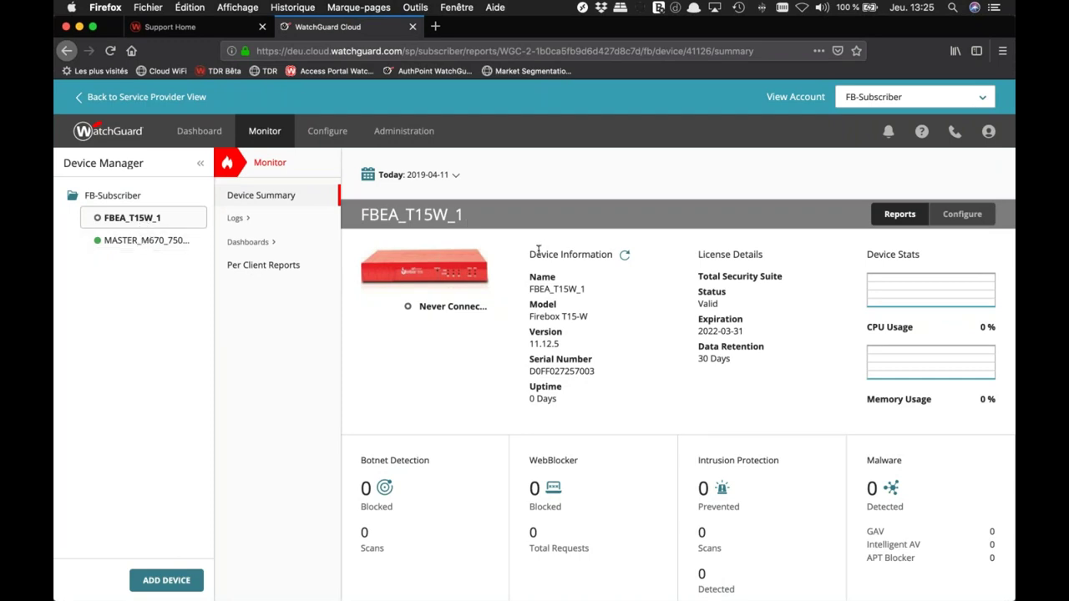
Step: Refresh the T15-W's device information and check its connection status, device details and license
drag(486, 307, 418, 306)
click(625, 255)
key(super+Tab)
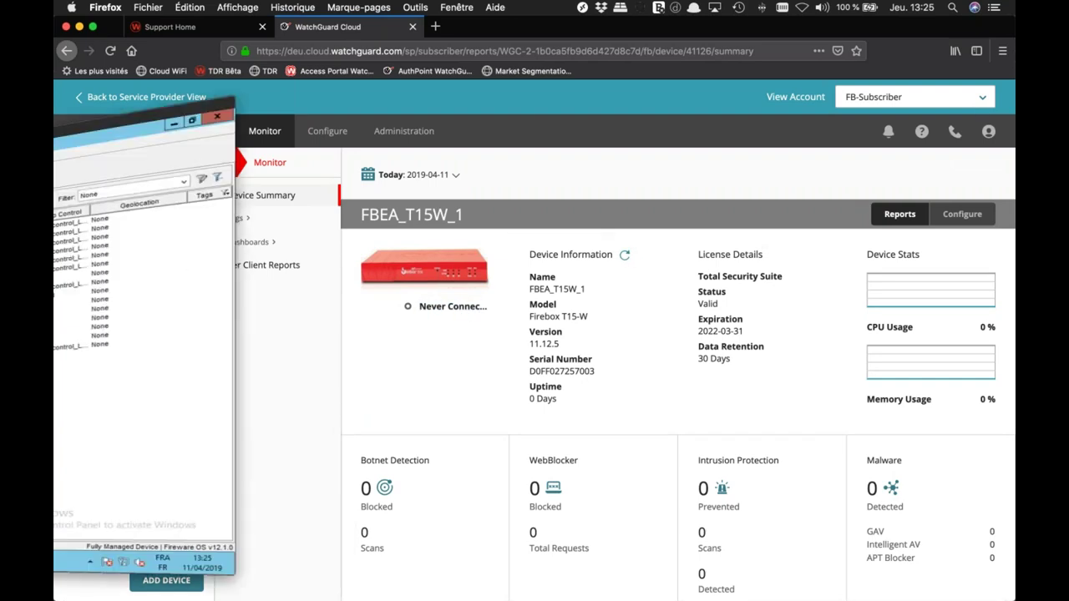
key(super+Tab)
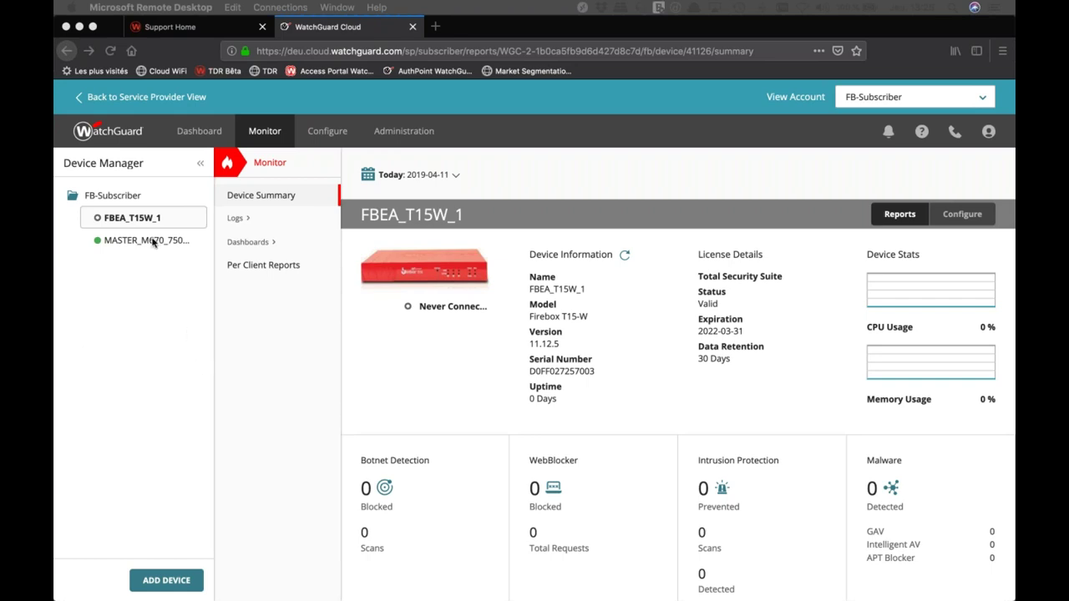
click(452, 296)
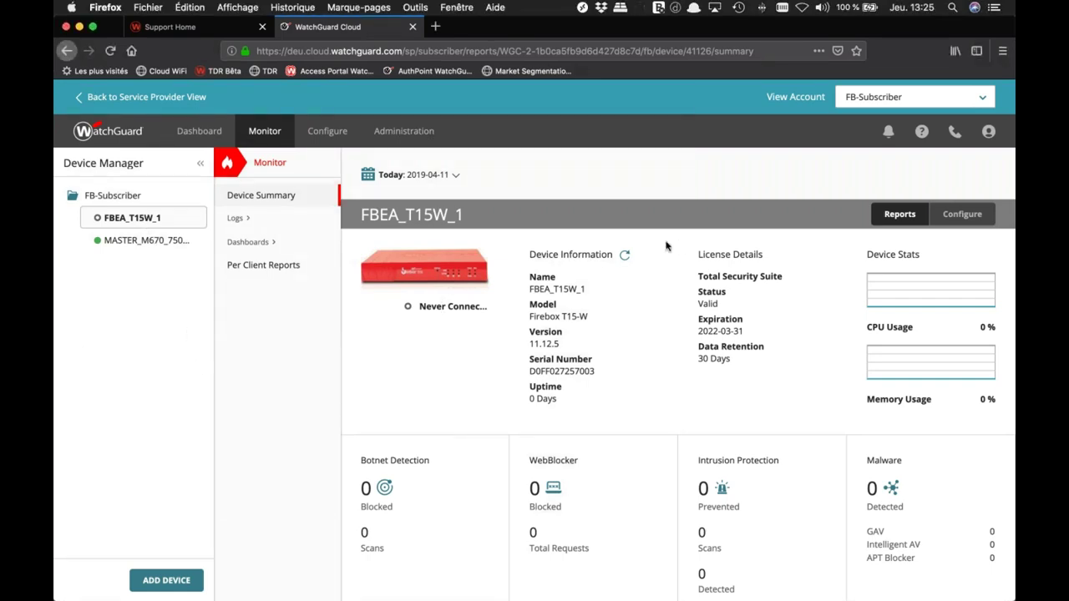
click(624, 256)
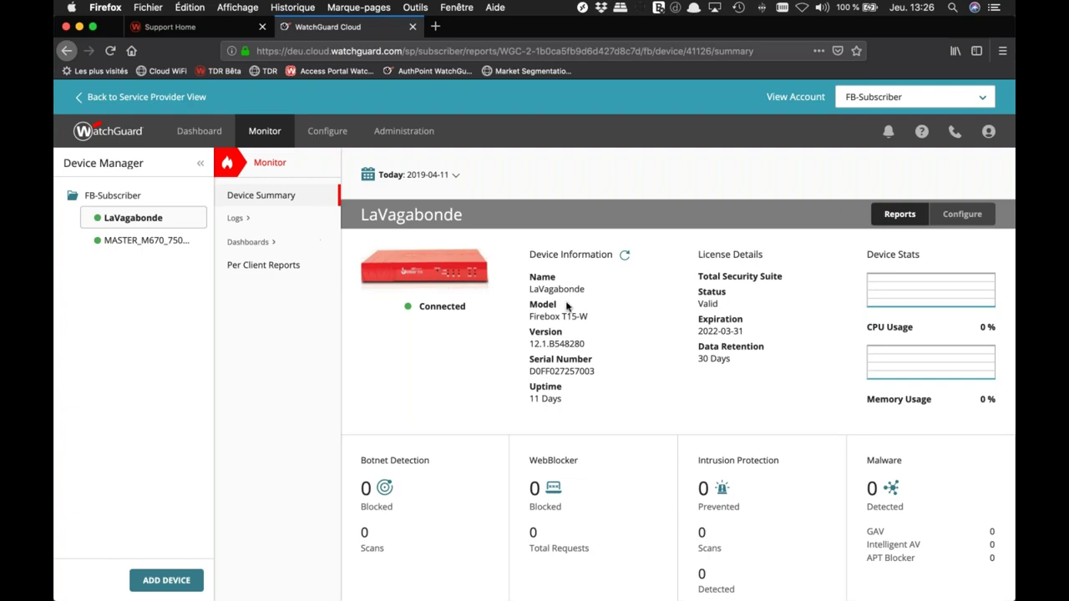
triple_click(758, 276)
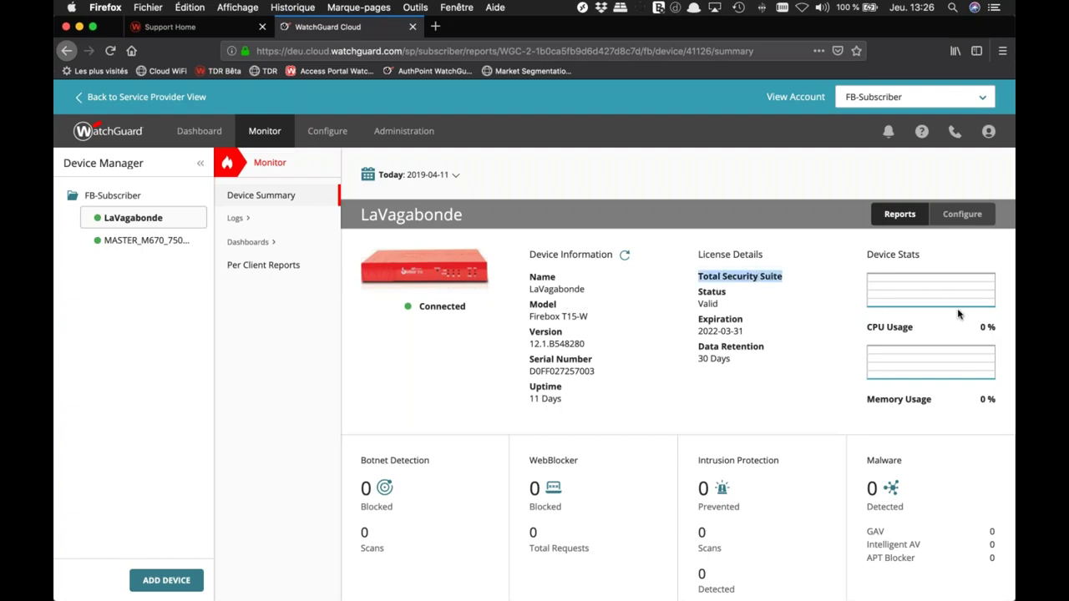
Step: Examine LaVagabonde's Log Manager, Executive Dashboard, Security Dashboard and Firewatch reports
click(246, 225)
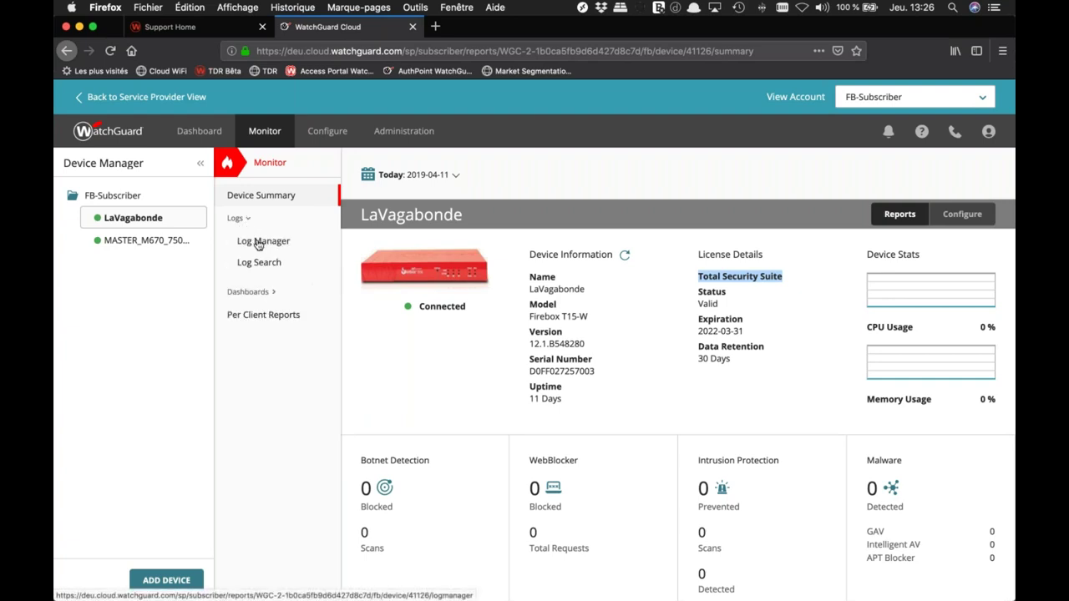
click(254, 241)
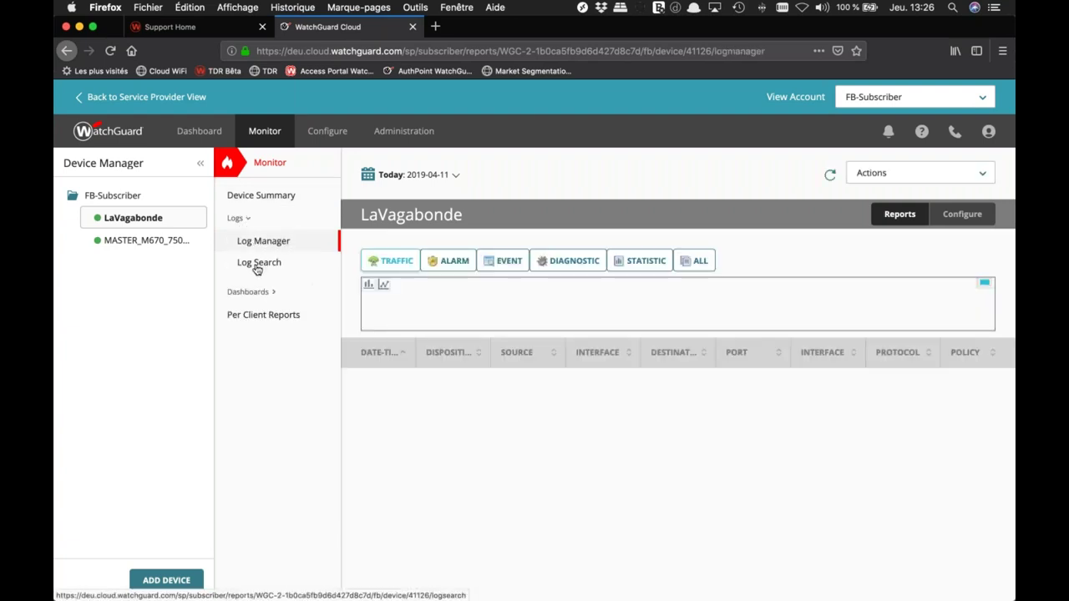
click(250, 293)
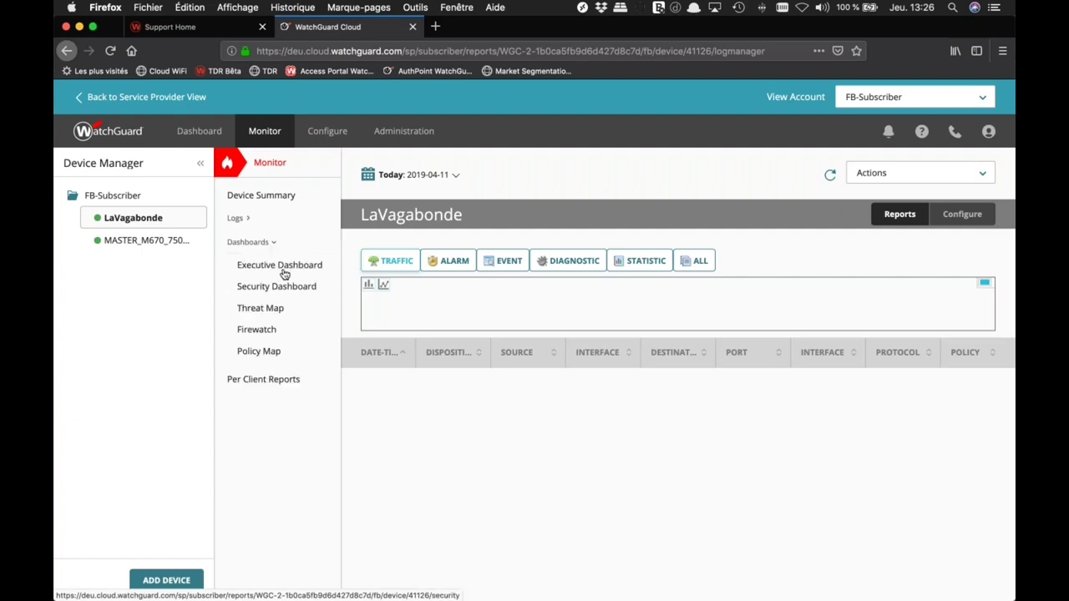
click(280, 265)
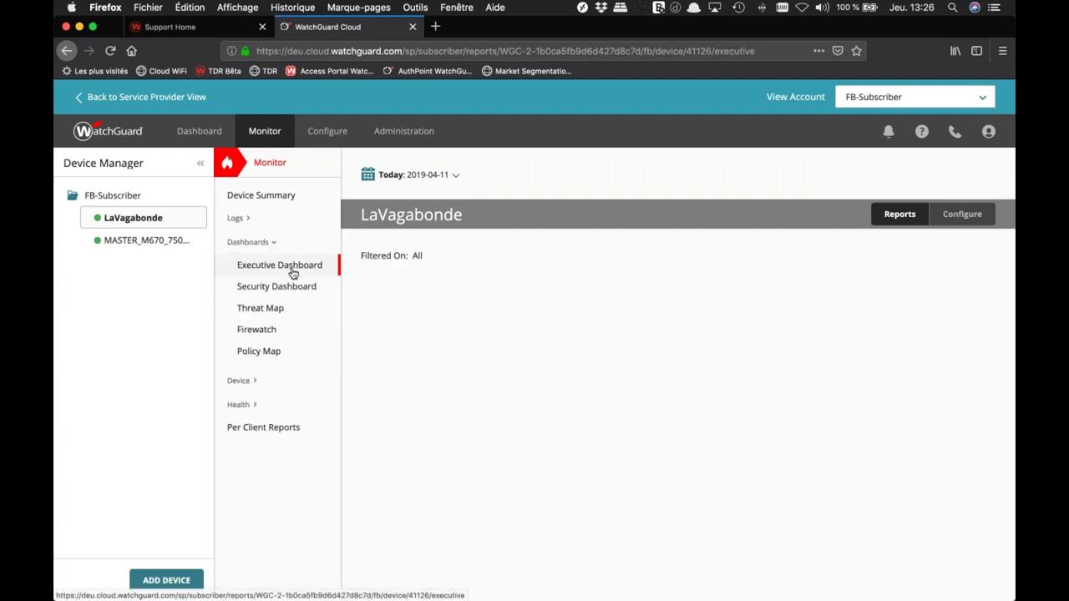
click(279, 289)
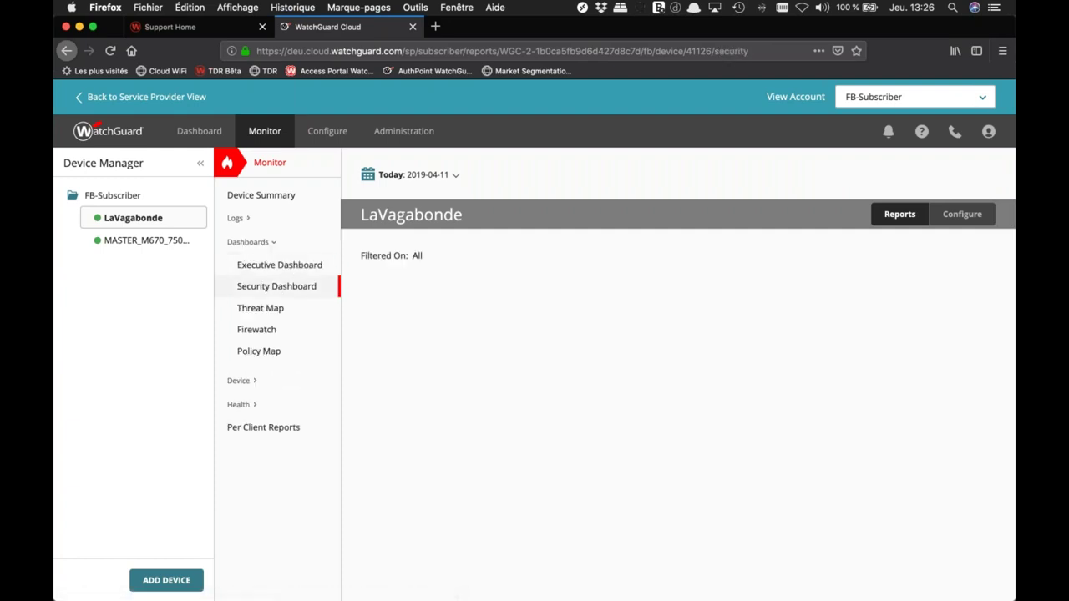
click(252, 331)
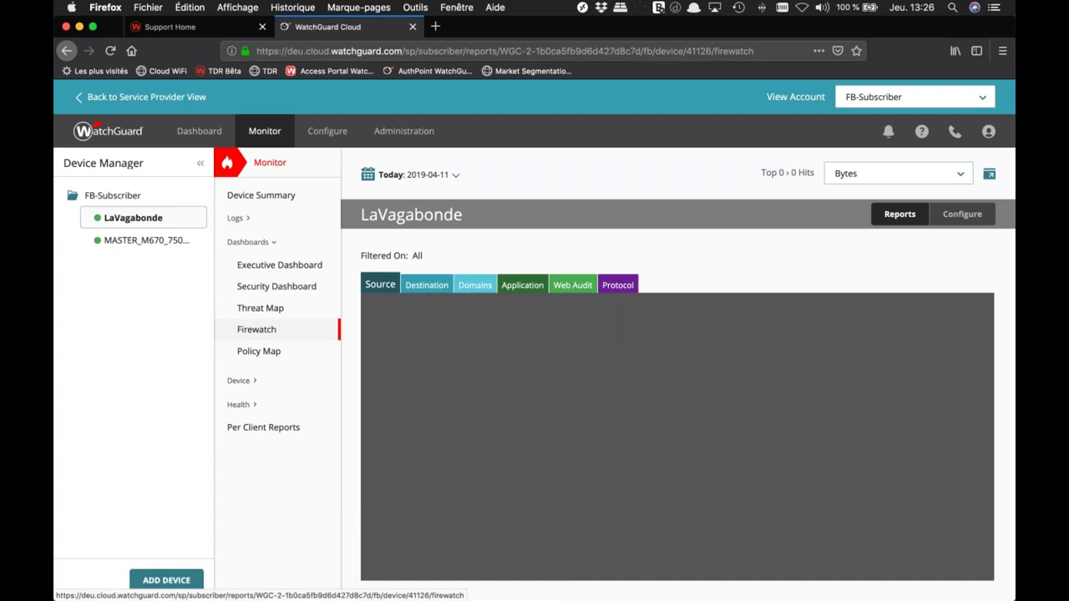
Step: Examine the Firewatch, Executive Dashboard and Security Dashboard reports of MASTER_M670_75015_2ND
click(135, 241)
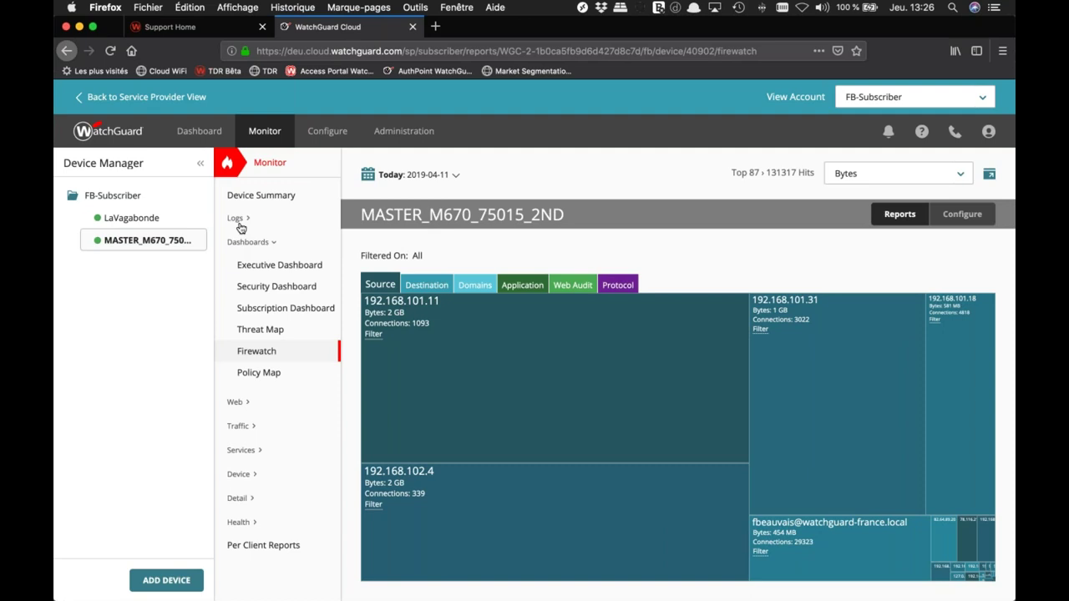
click(264, 267)
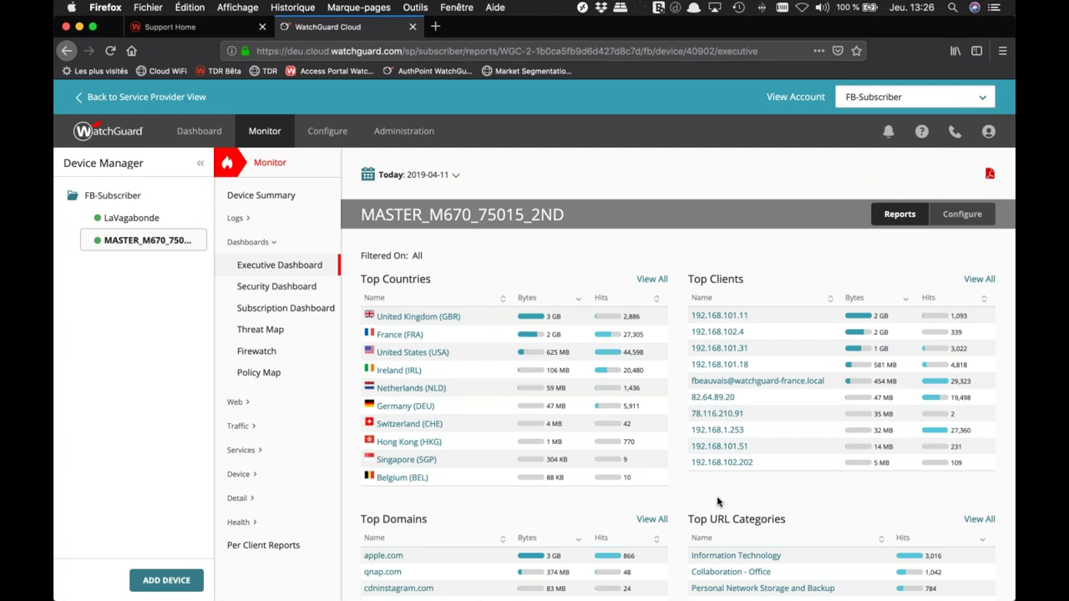
click(276, 286)
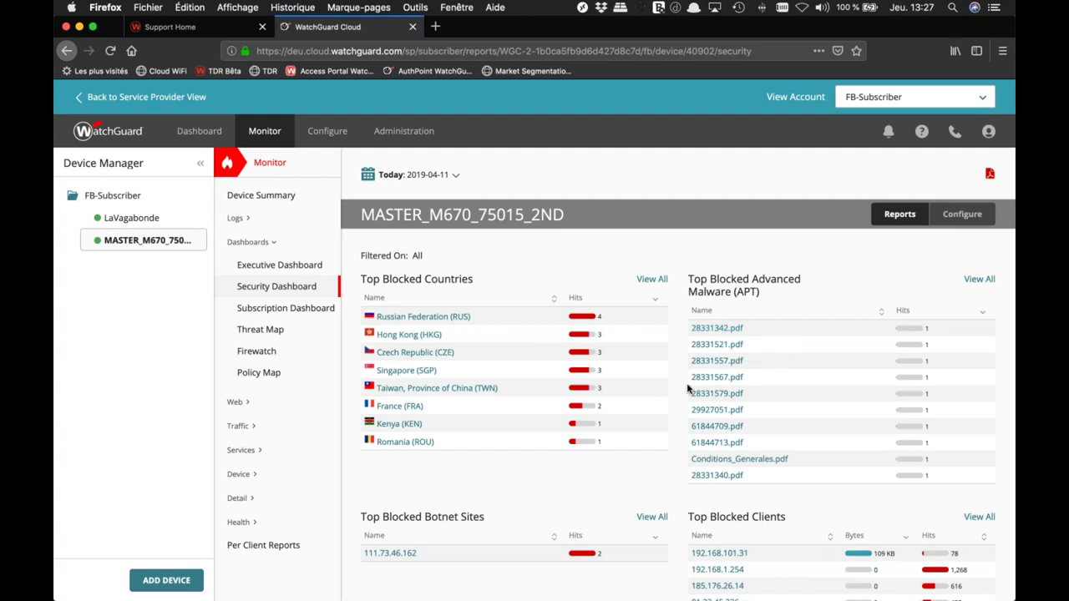
scroll(529, 351, down, 3)
scroll(529, 351, up, 3)
Step: Expand the M670's Services reports and examine its device summary, including the APT Blocker entry under Malware
click(266, 451)
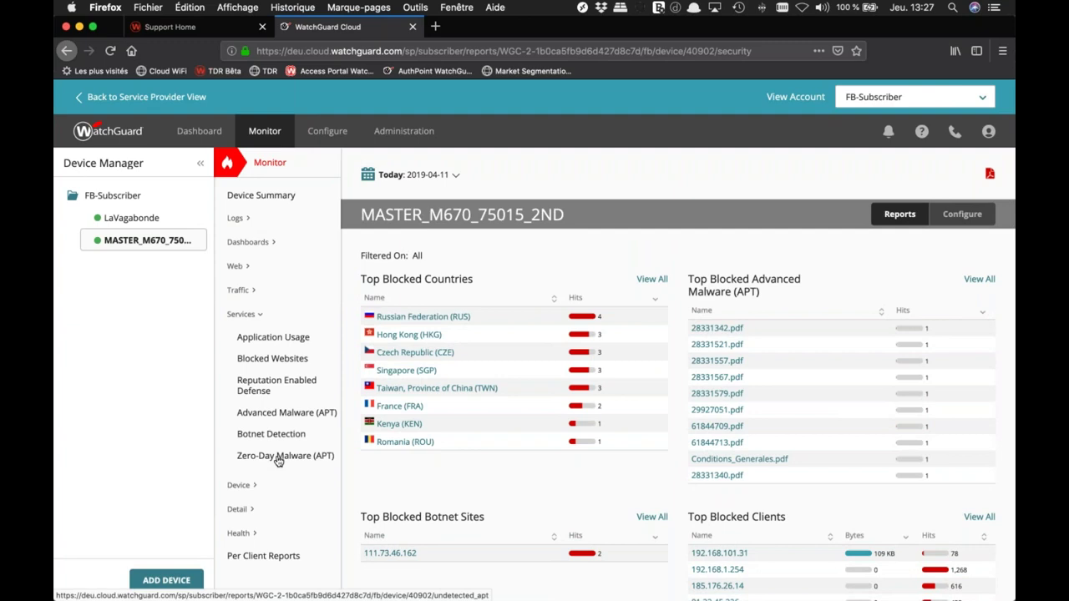
click(278, 458)
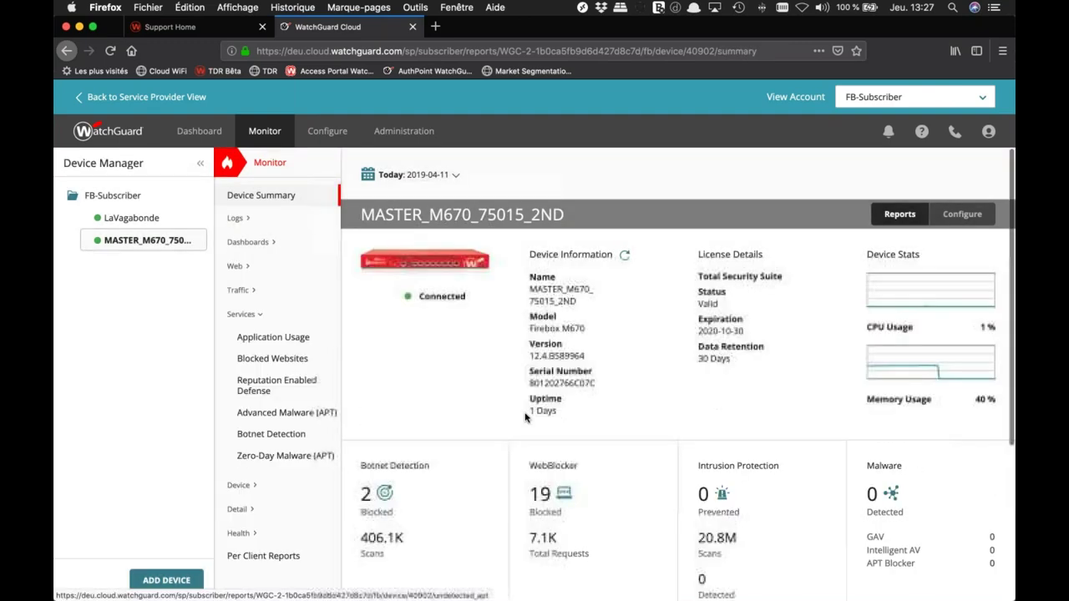
scroll(857, 420, down, 3)
double_click(884, 455)
drag(855, 458, 923, 458)
scroll(922, 458, up, 1)
scroll(923, 457, up, 1)
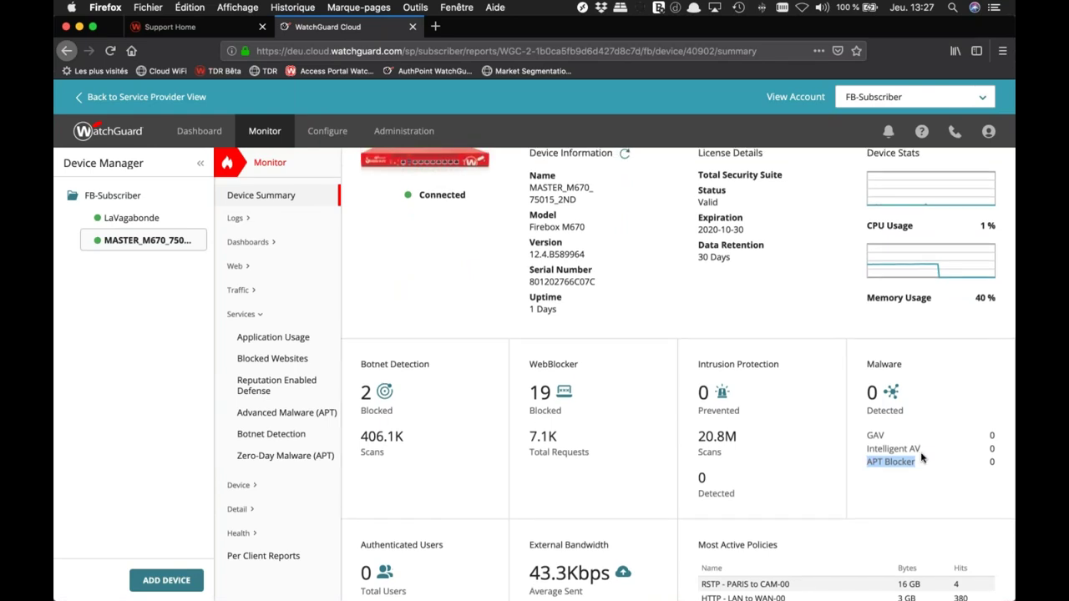
scroll(923, 457, up, 3)
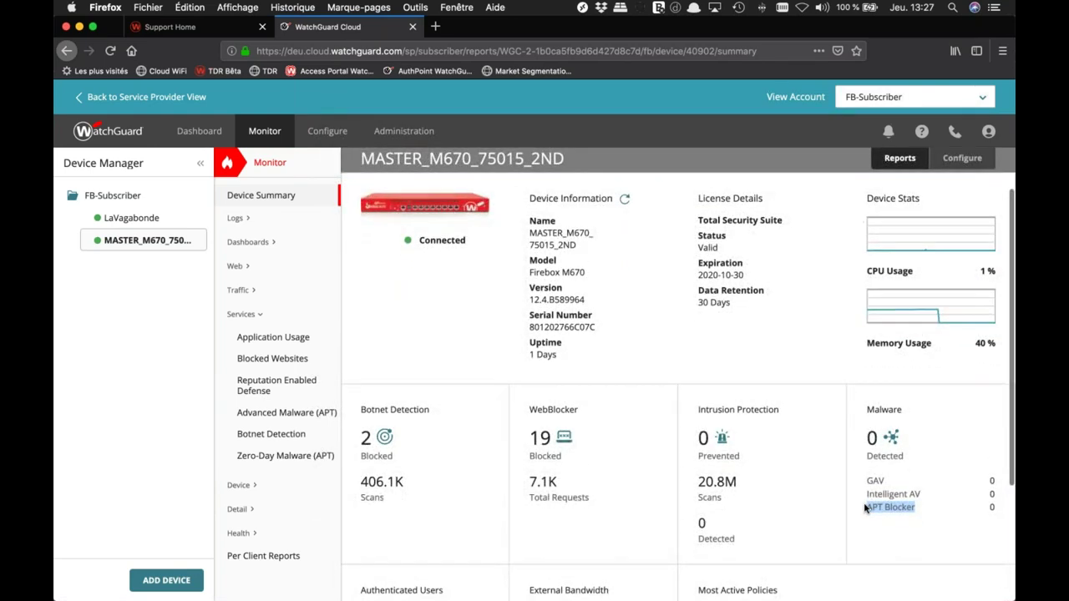
Step: Set the report period to Yesterday and examine the M670 summary's Intelligent AV detections, external bandwidth and most active policies
click(451, 177)
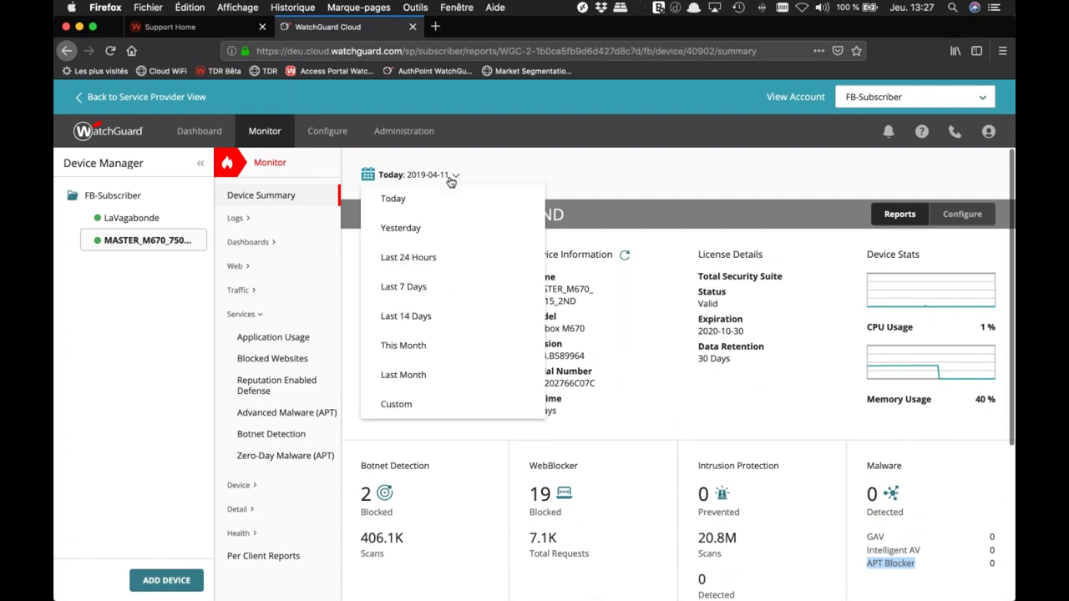
click(400, 228)
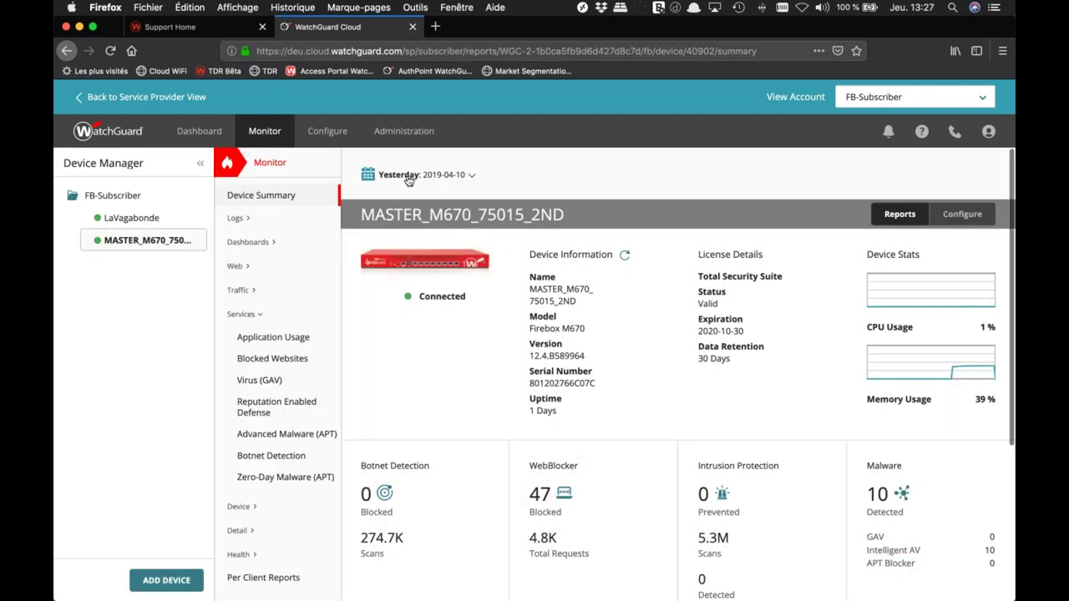
scroll(424, 443, down, 2)
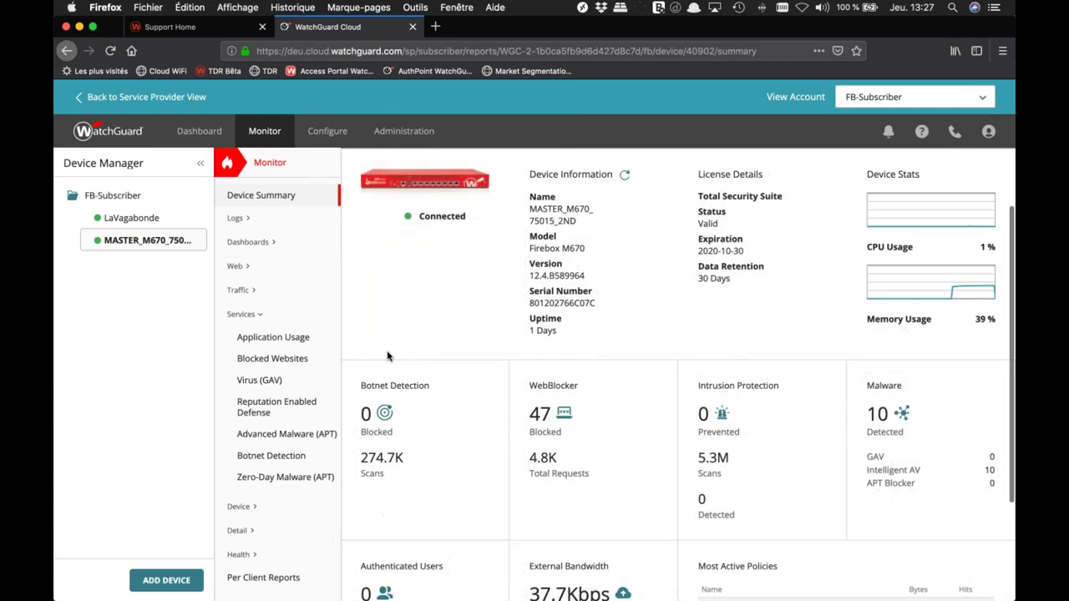
scroll(501, 444, down, 1)
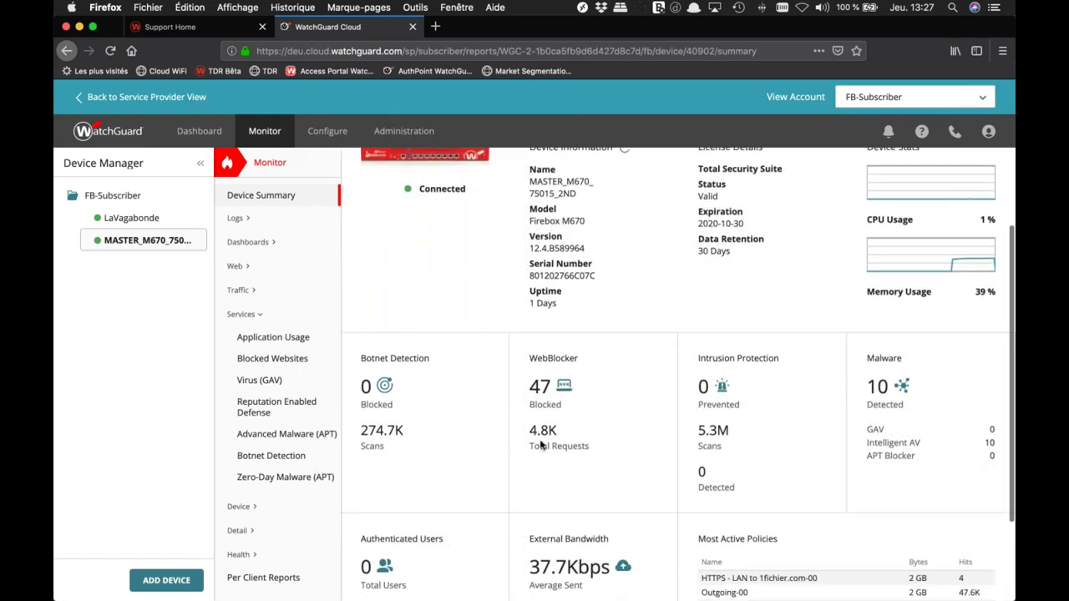
scroll(835, 405, down, 1)
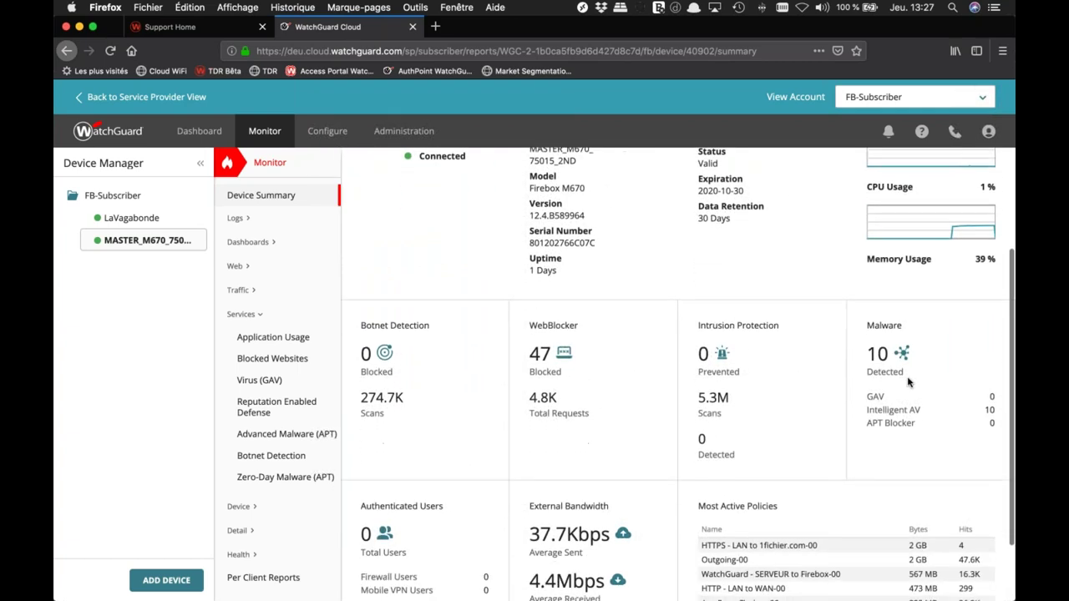
triple_click(890, 409)
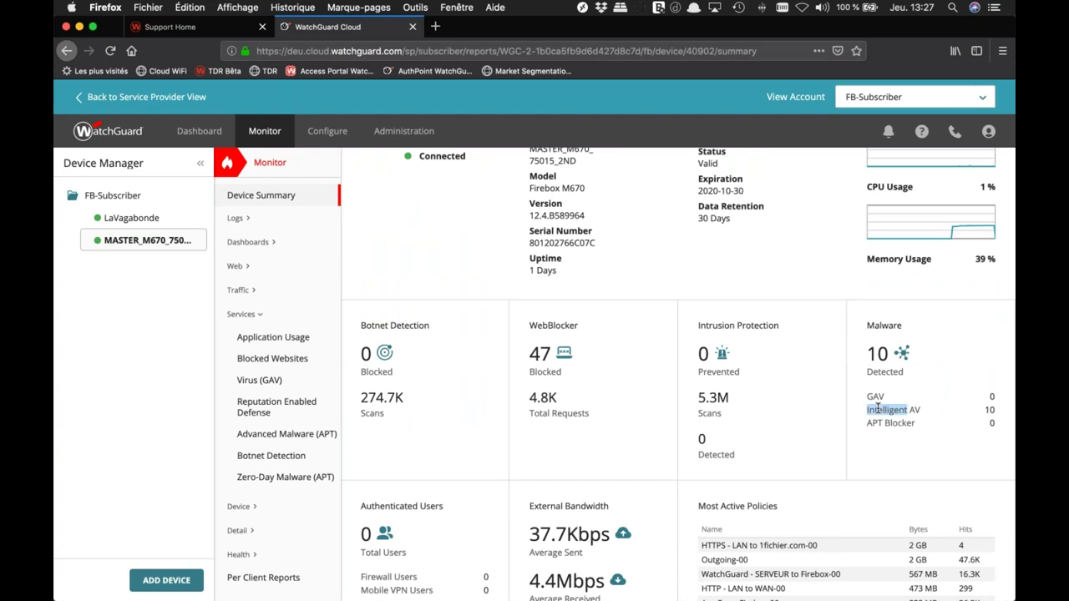
click(989, 407)
double_click(989, 409)
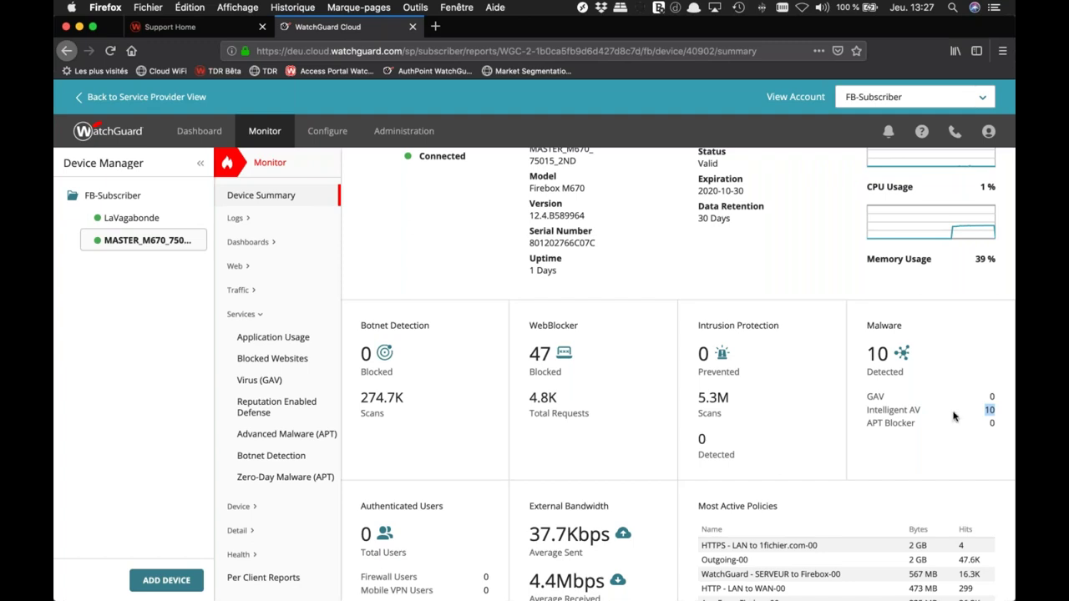
scroll(954, 416, down, 2)
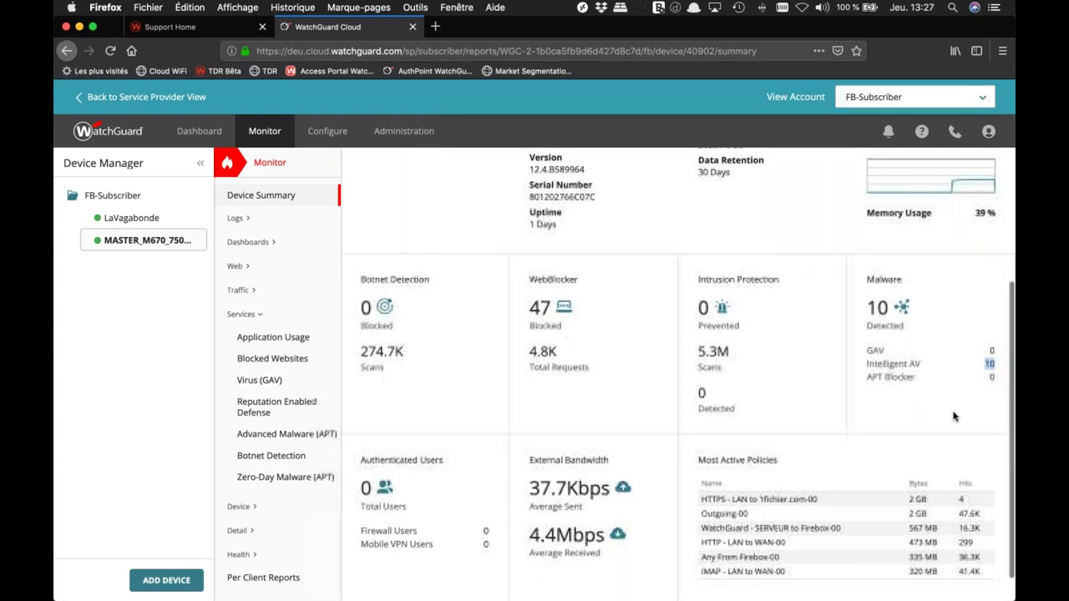
scroll(954, 416, down, 1)
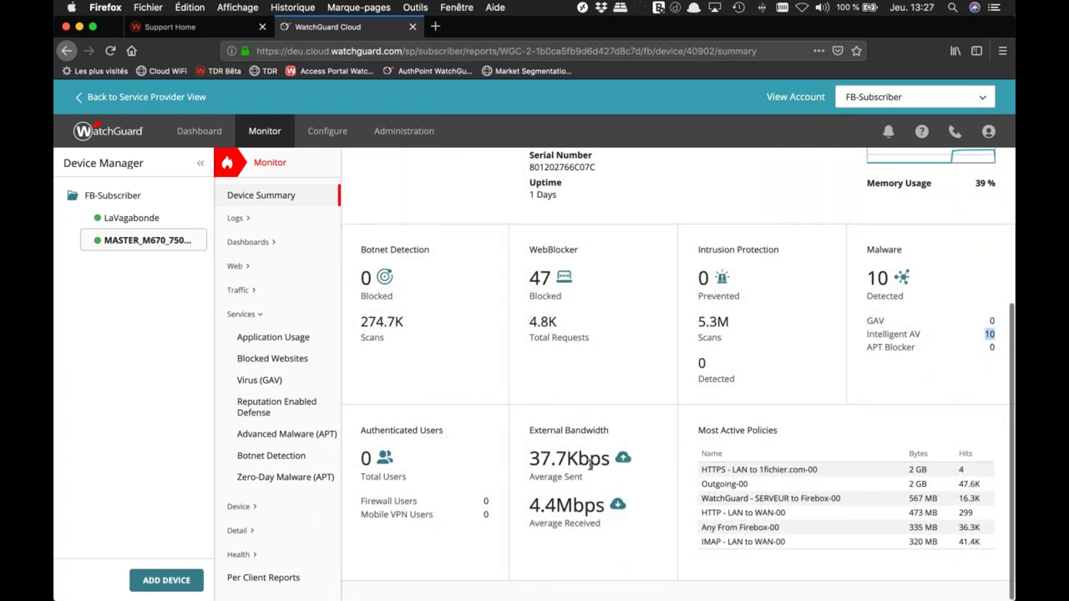
scroll(591, 465, up, 5)
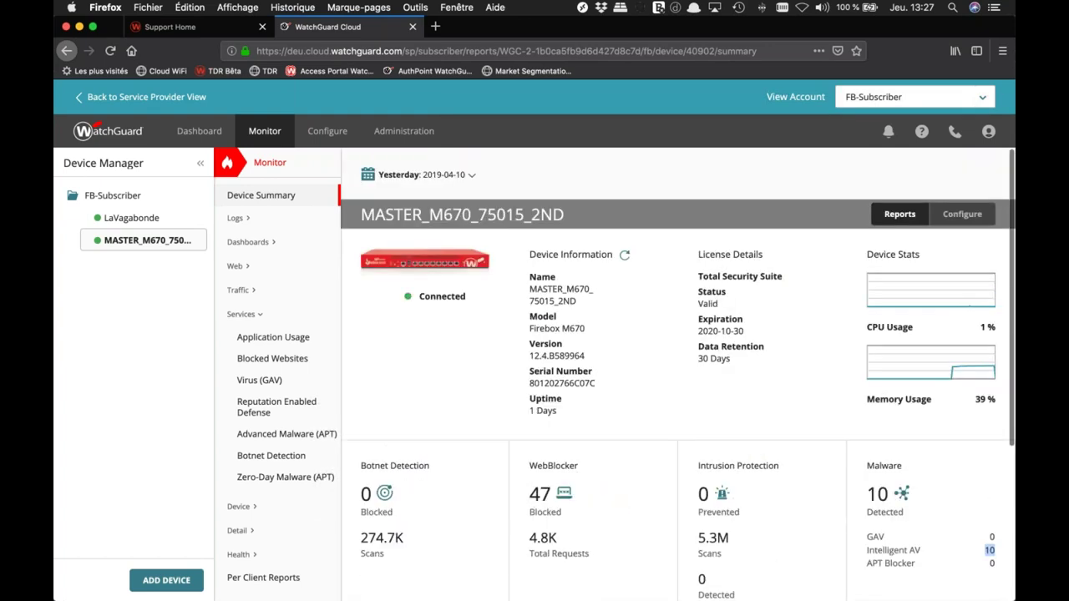